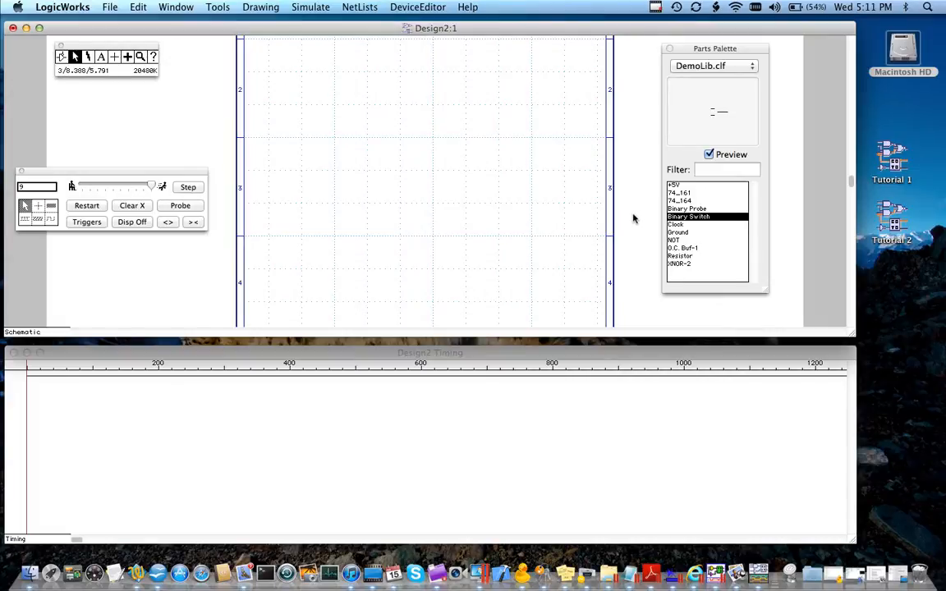
- Place an O.C. Buf-1 buffer on the schematic and connect a Binary Probe to its output with a short wire run
click(675, 247)
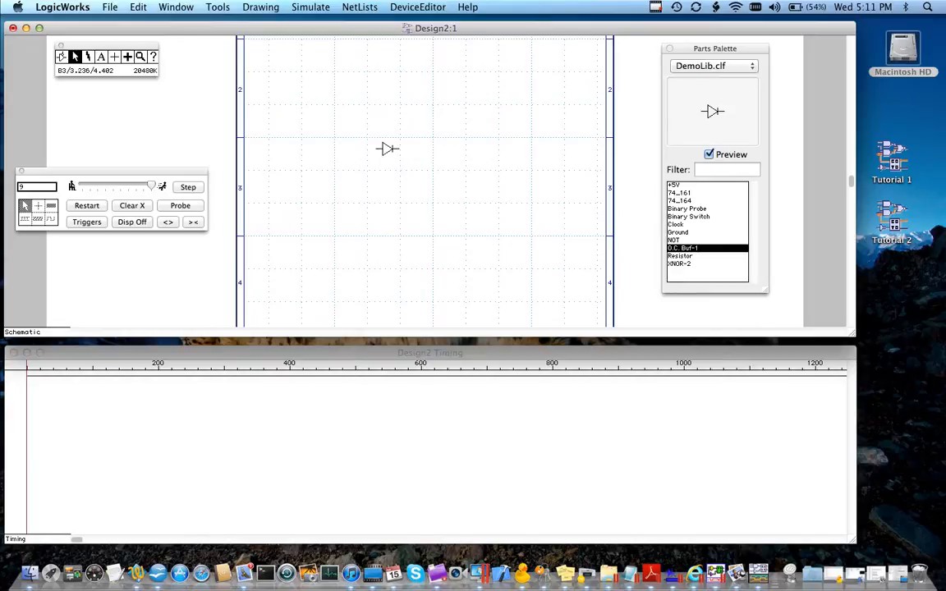
click(397, 159)
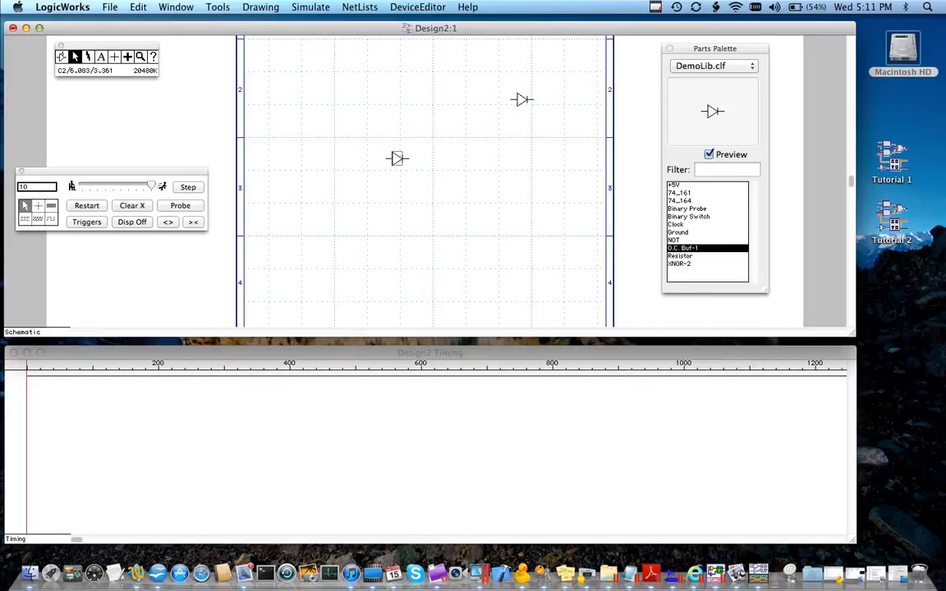
click(692, 210)
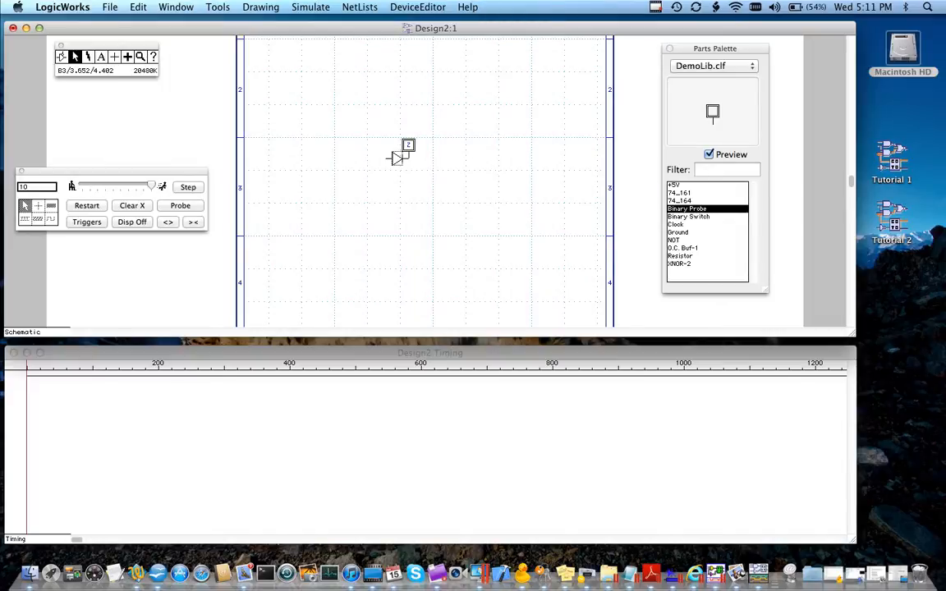
click(408, 146)
drag(409, 145, 444, 145)
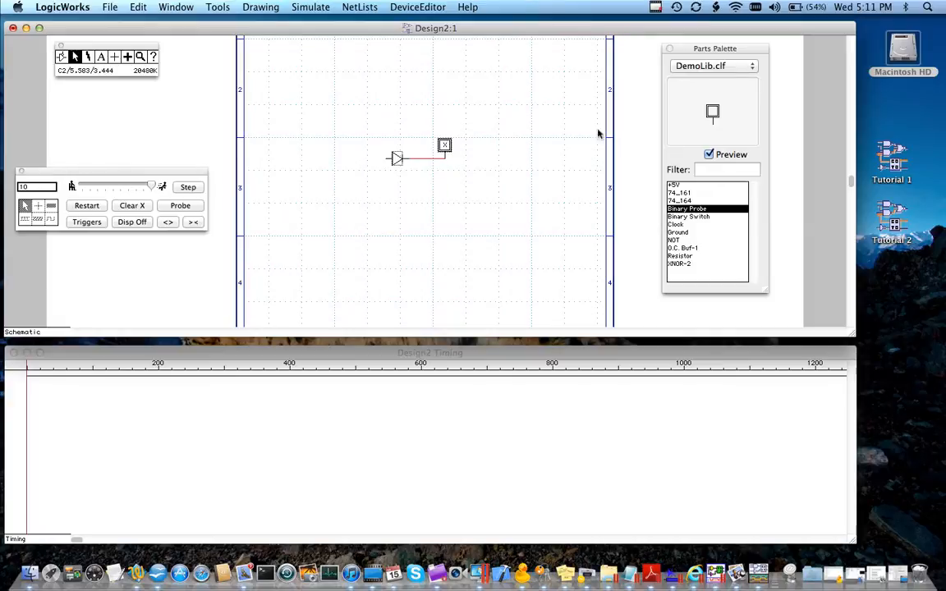
- Attach a Binary Switch to the buffer's input and toggle it to test the output, ending at 0
click(734, 217)
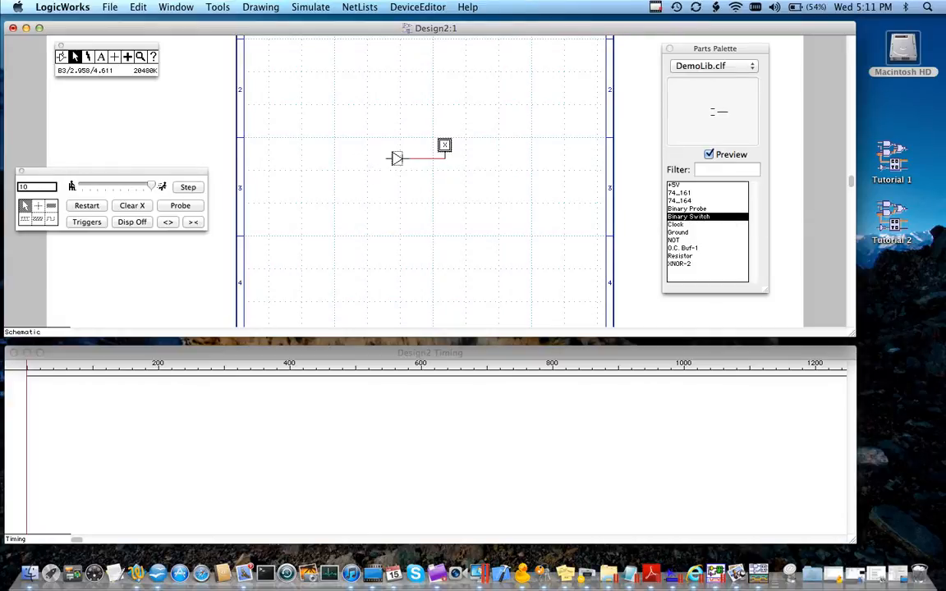
click(377, 158)
click(378, 161)
click(377, 161)
- Place a copy of the open-collector buffer below the first and wire its output to the probe's line
click(396, 160)
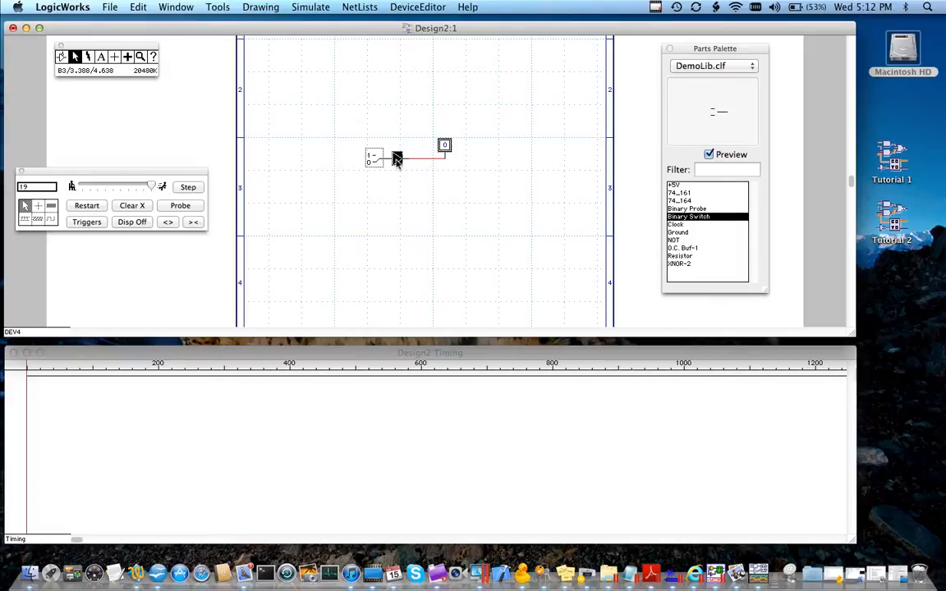
key(super+c)
key(super+v)
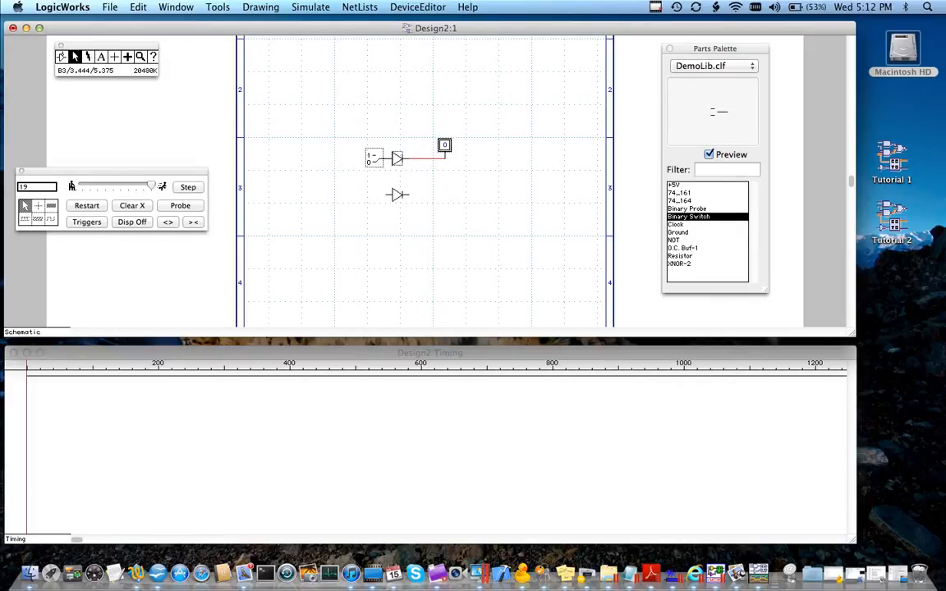
click(398, 195)
drag(445, 158, 444, 159)
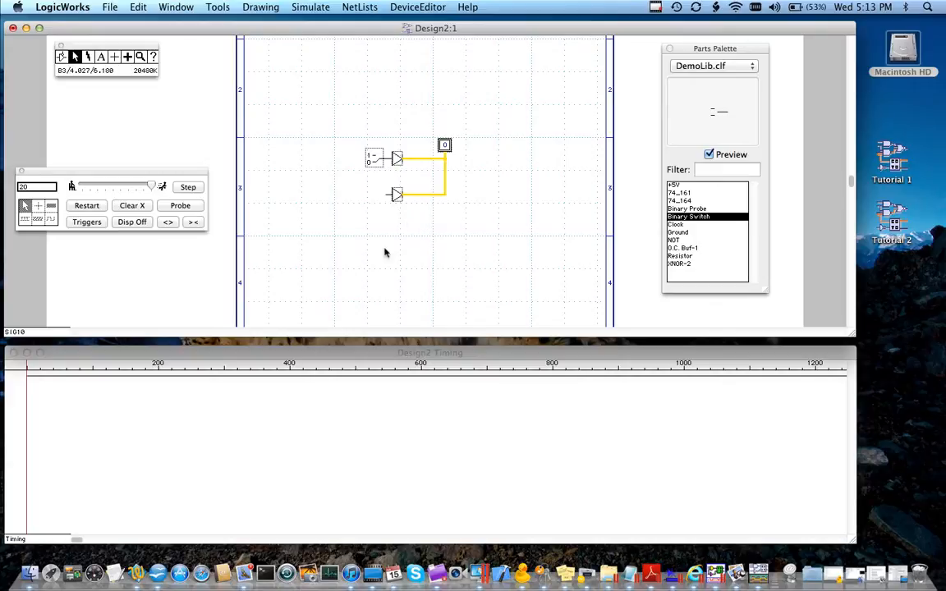
- Place a NOT gate after the second buffer and loop its output underneath back to that buffer's input
click(674, 239)
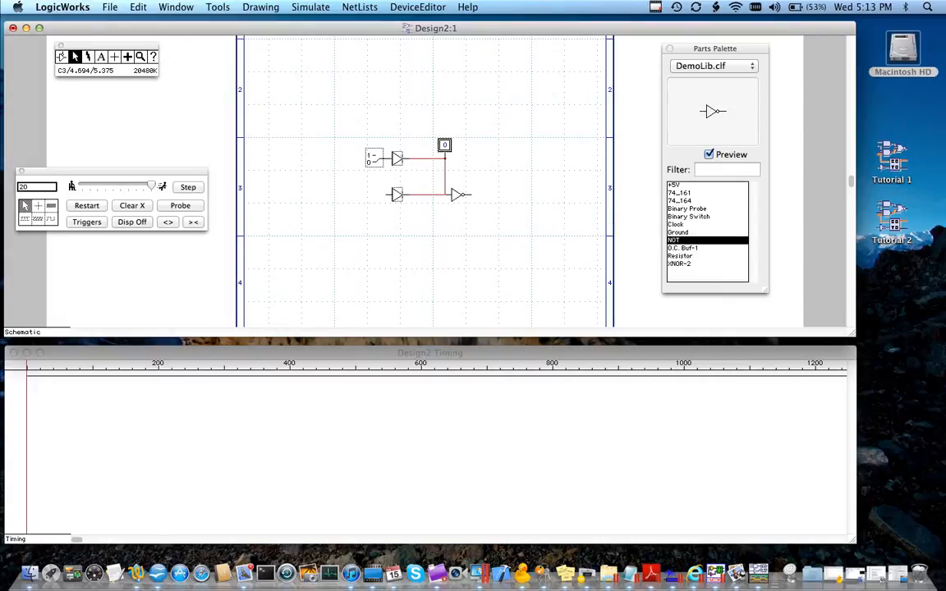
click(457, 195)
drag(471, 195, 510, 195)
drag(373, 223, 391, 197)
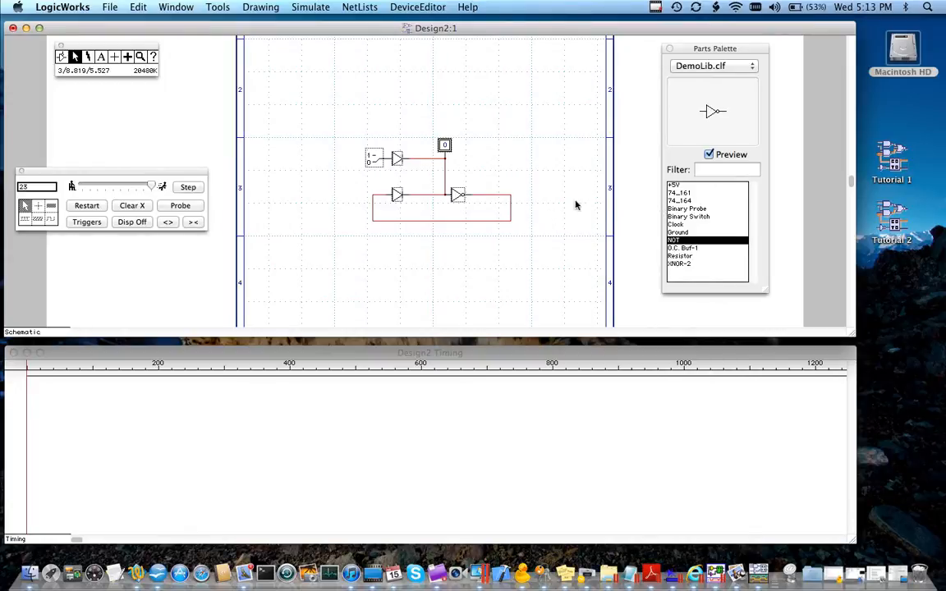
- Shift the NOT gate slightly right along its wire to leave more room after the probe junction
click(457, 194)
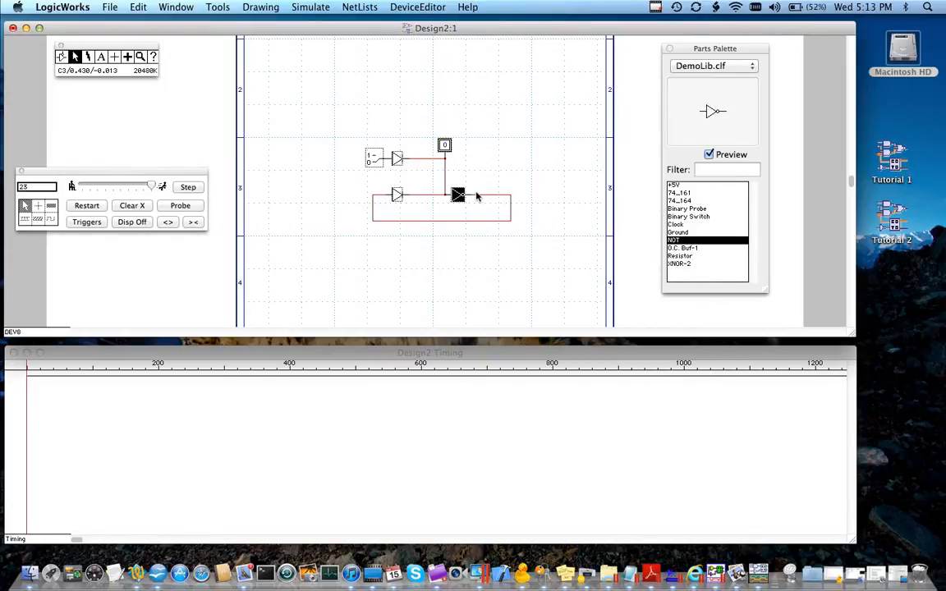
drag(475, 195, 495, 195)
click(528, 147)
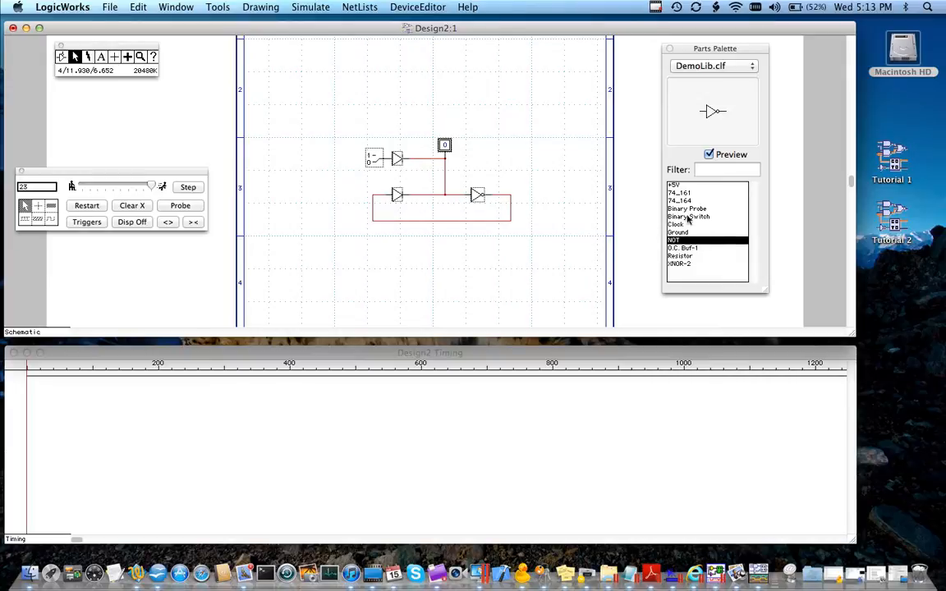
- Add a vertical Resistor to the wire feeding the NOT gate and put an upright +5V source on top of it
click(680, 256)
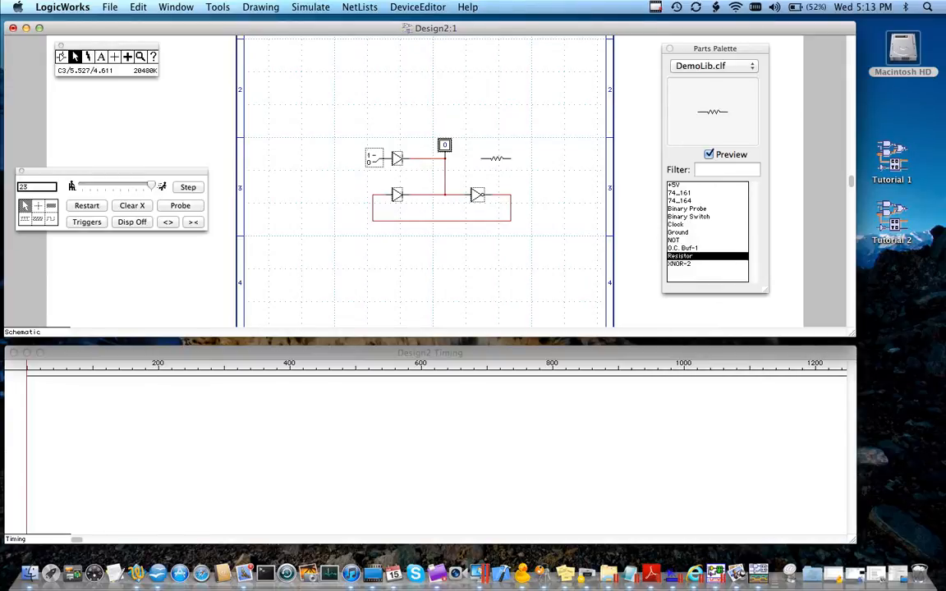
key(Up)
click(461, 180)
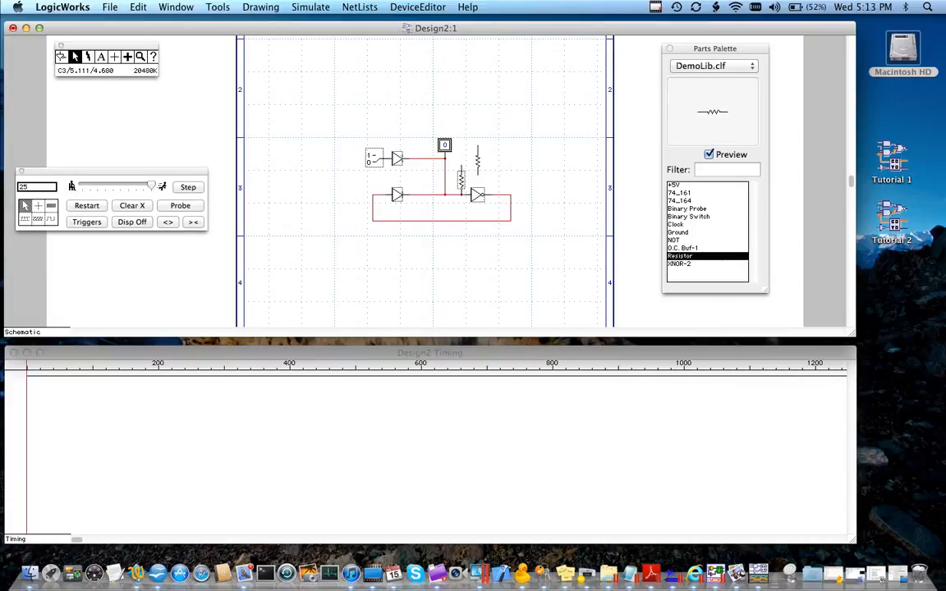
click(674, 185)
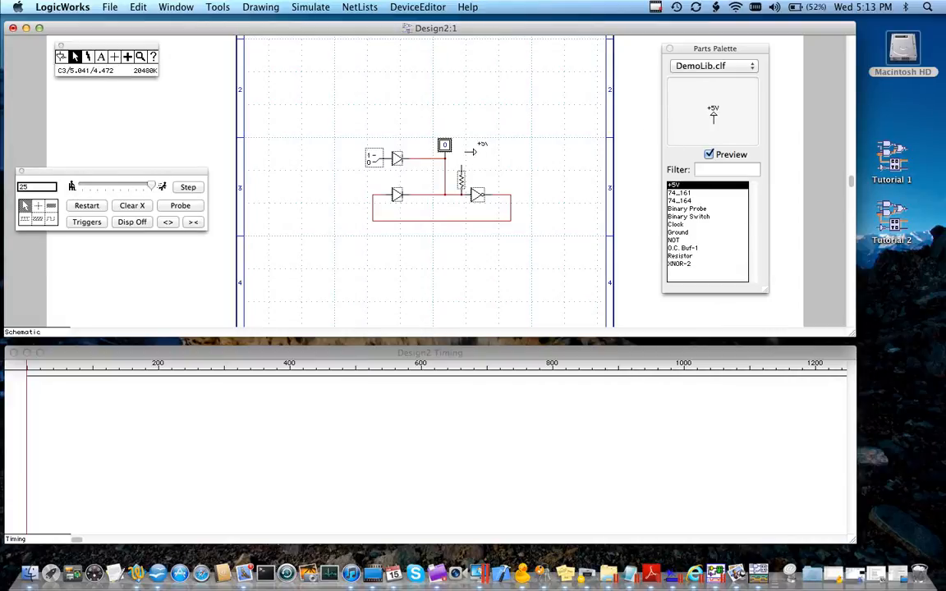
key(Right)
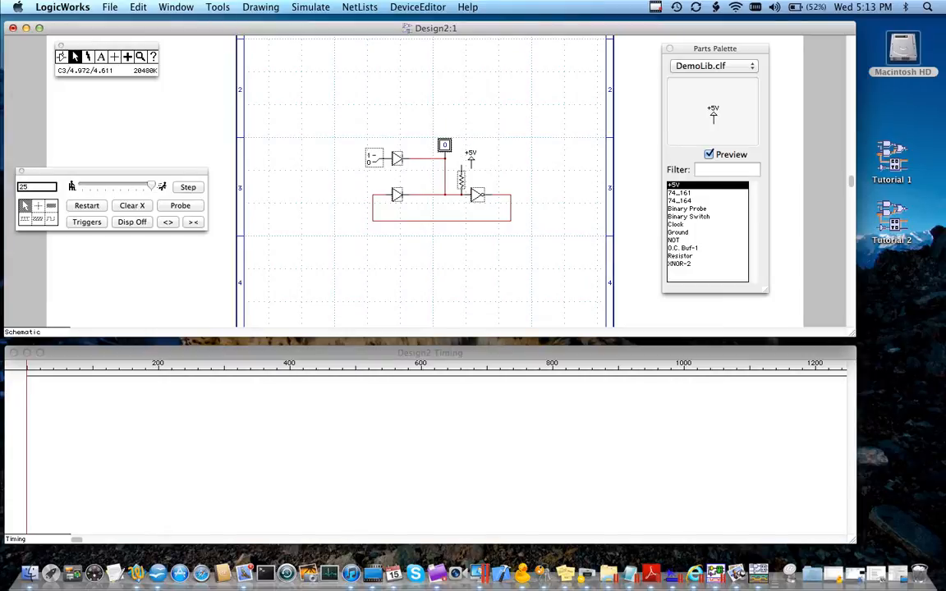
click(461, 152)
- Name the feedback loop wire CLK
key(super+e)
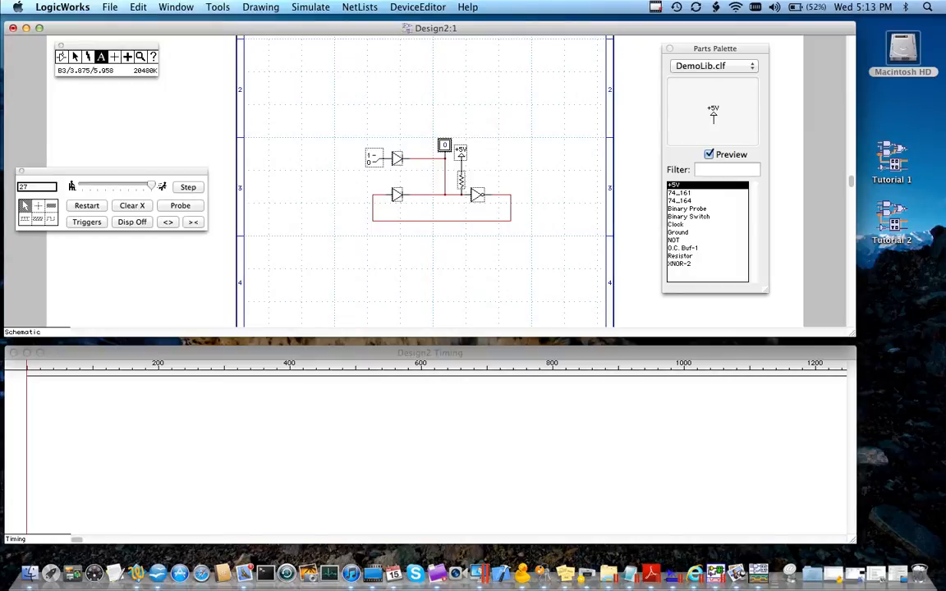
click(420, 220)
text(CLK)
key(Return)
click(75, 56)
- Set the binary switch to 1 to start the oscillation and probe the second buffer's output wire
click(375, 161)
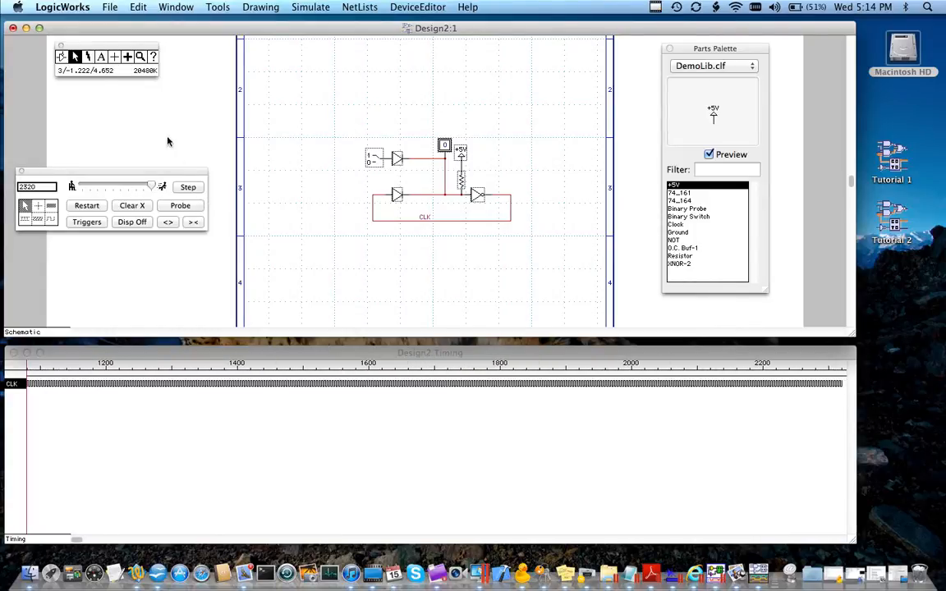
click(152, 56)
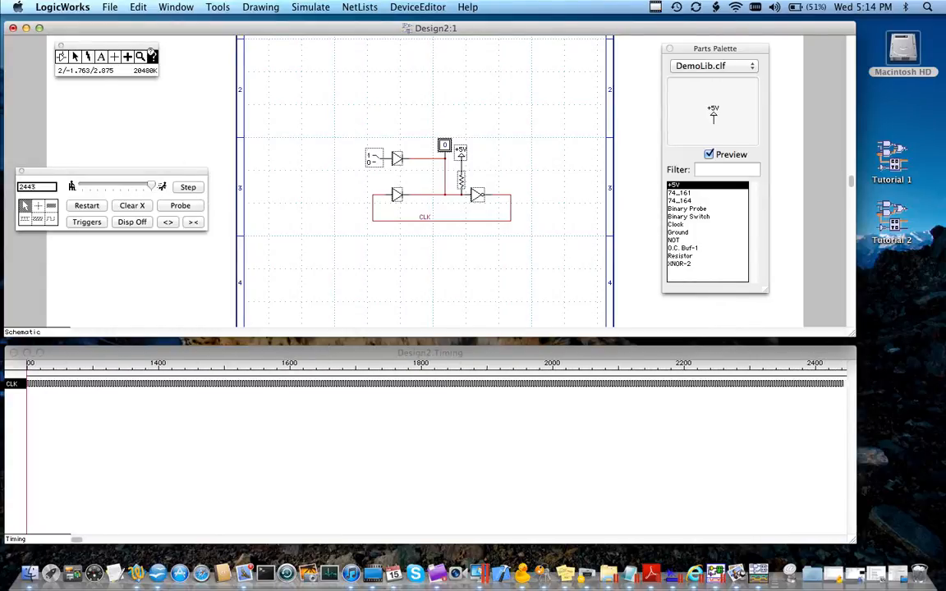
click(139, 56)
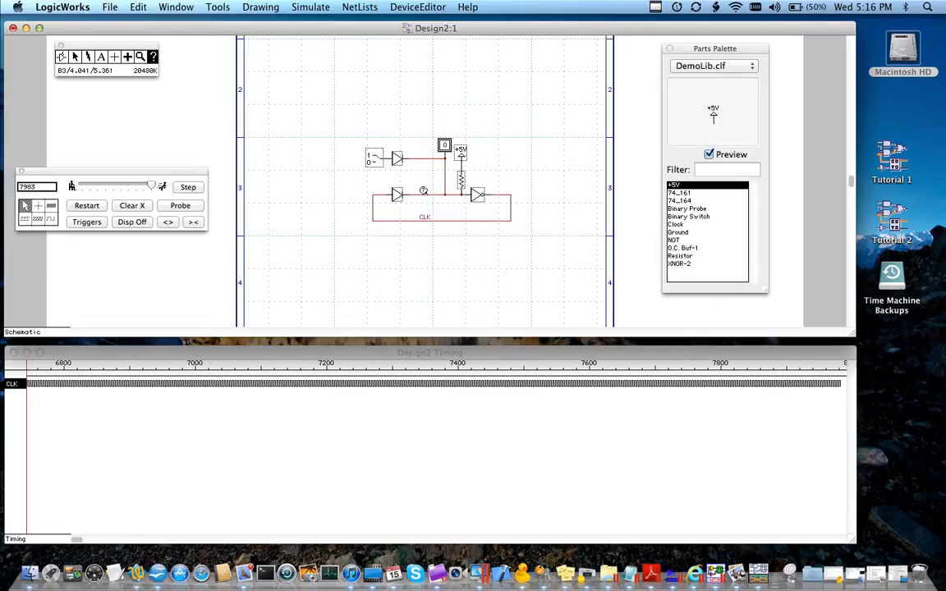
key(space)
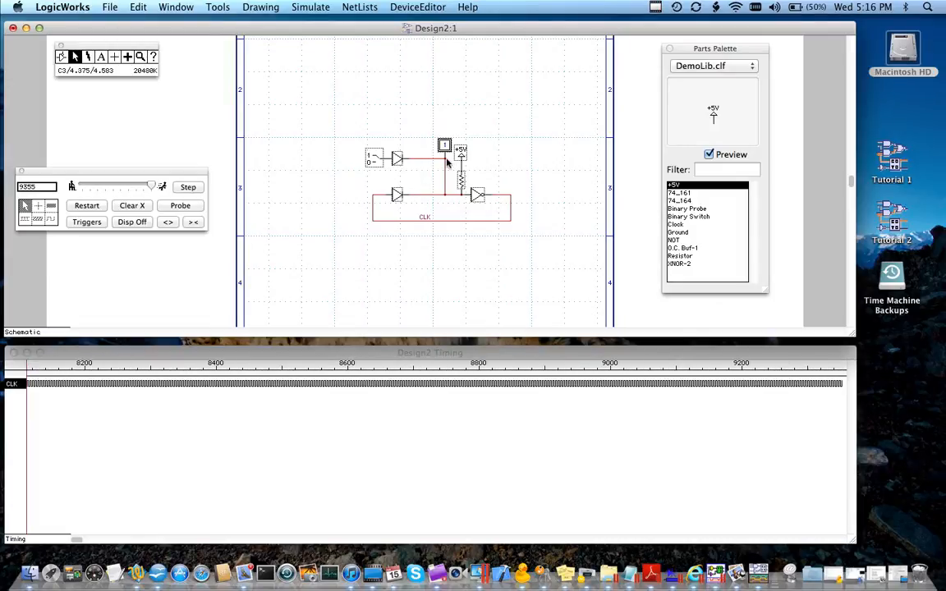
- Set the NOT gate's device delay to 7 in its simulation parameters
click(478, 198)
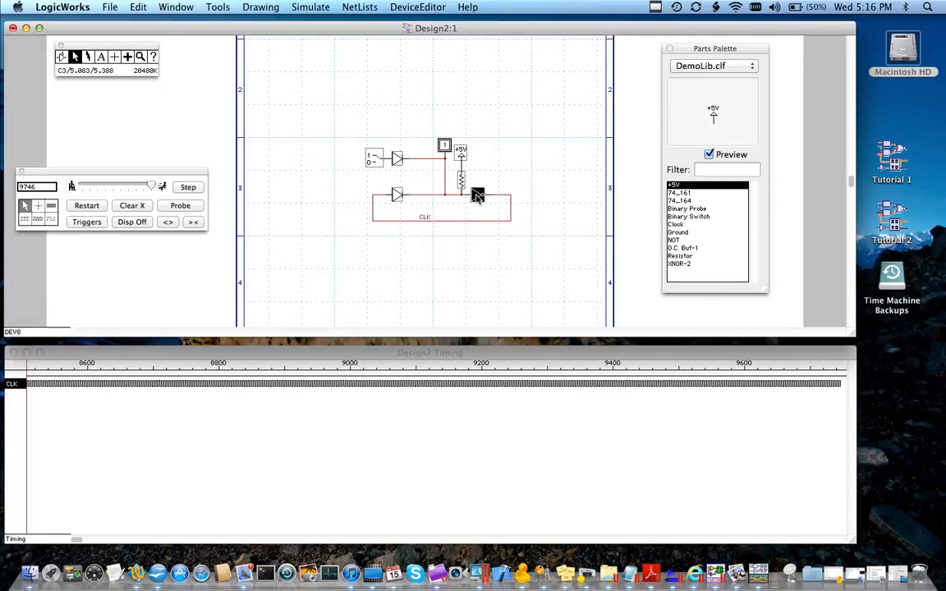
click(311, 6)
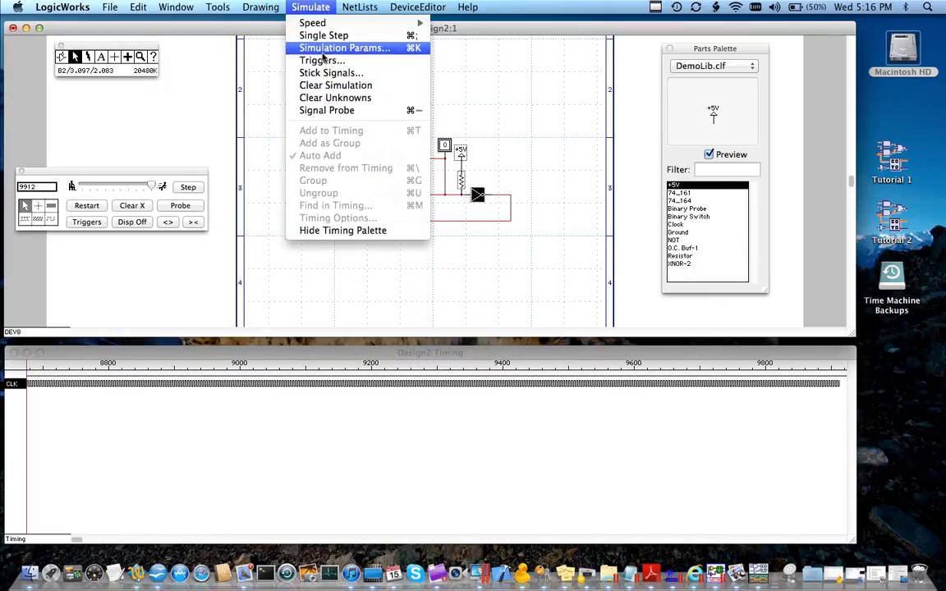
click(324, 51)
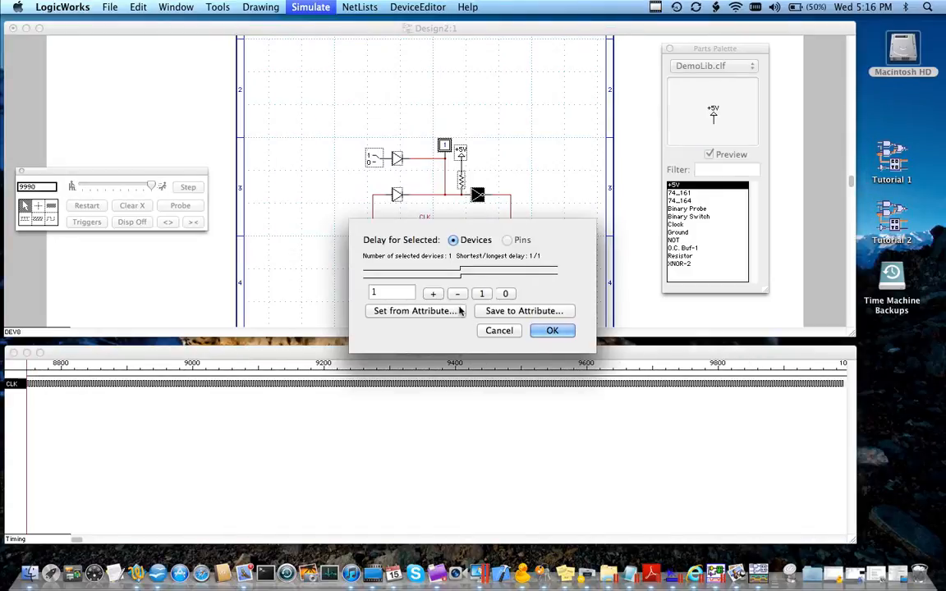
click(435, 295)
click(435, 294)
click(435, 294)
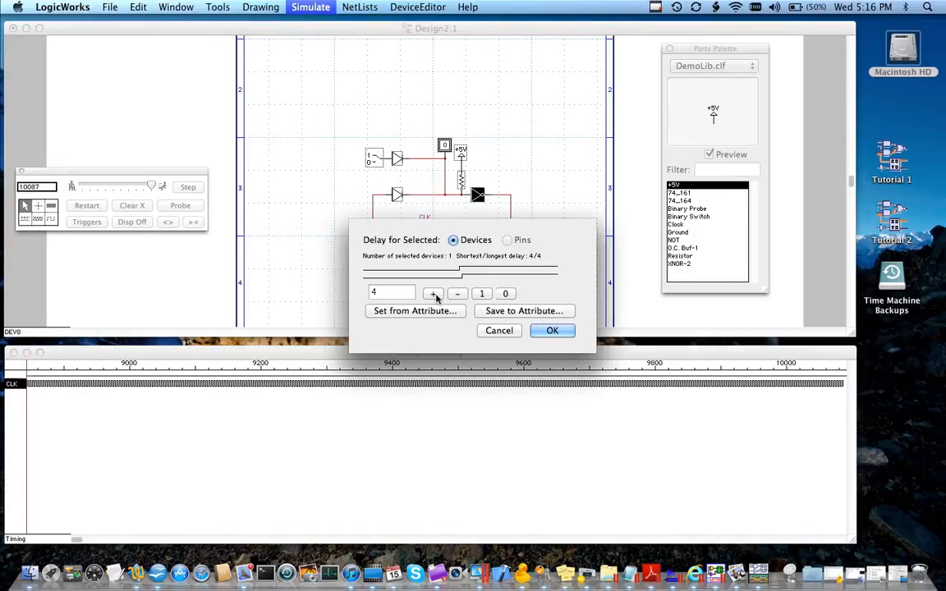
click(435, 295)
click(434, 294)
click(434, 294)
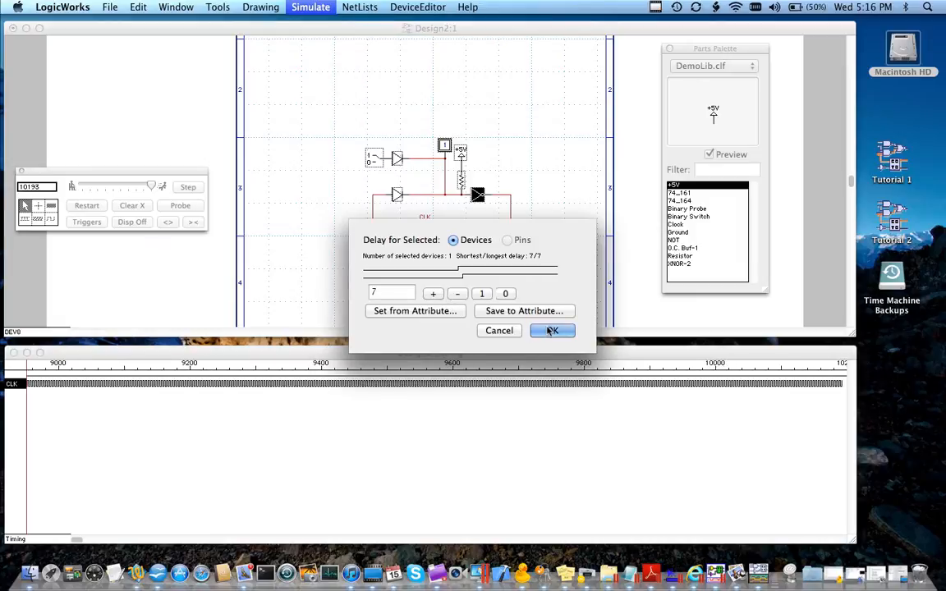
click(551, 330)
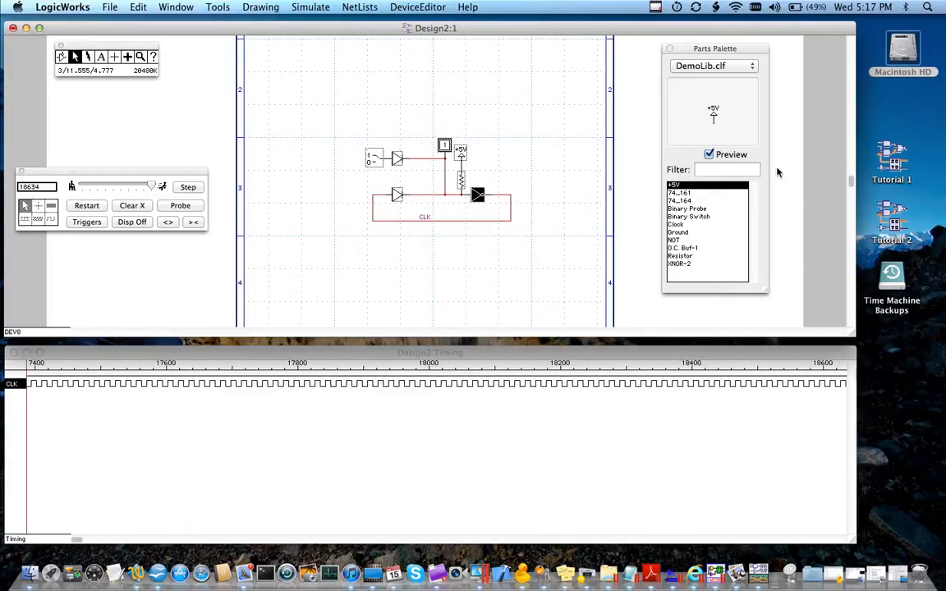
- Place a single 74_161 counter above and to the right of the clock circuit
click(686, 193)
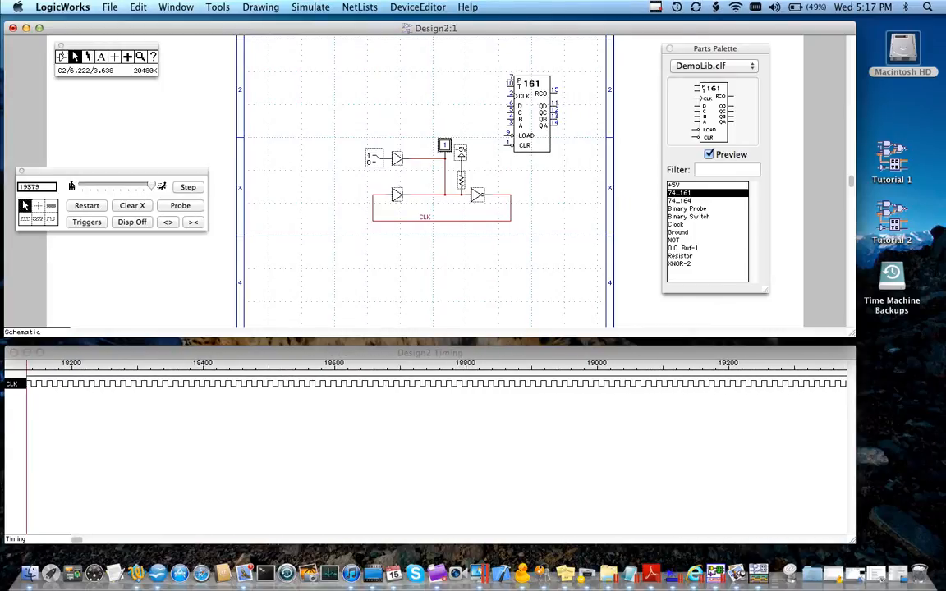
click(531, 114)
key(space)
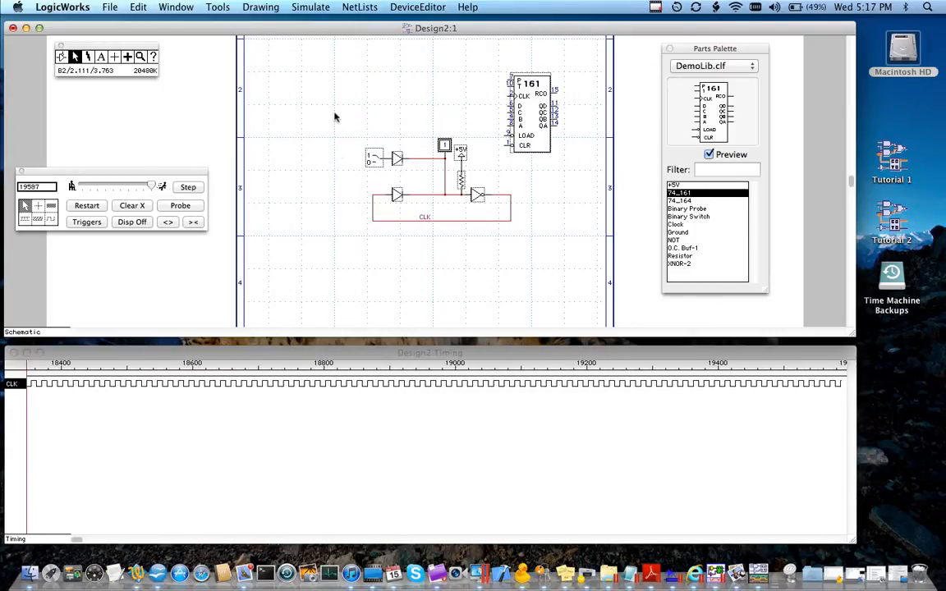
- Move the whole clock circuit left, leaving the 161 counter in place
drag(335, 111, 517, 246)
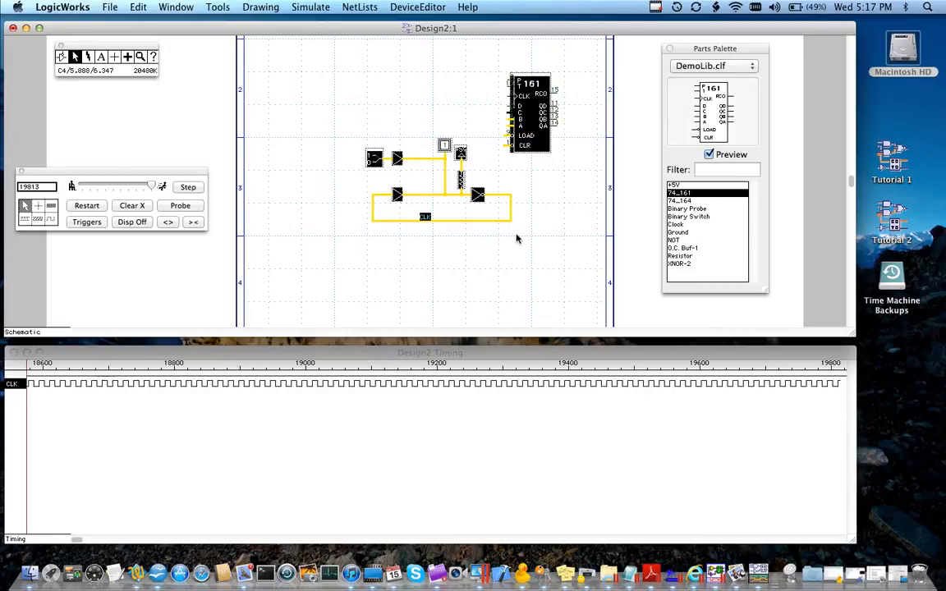
shift+click(538, 96)
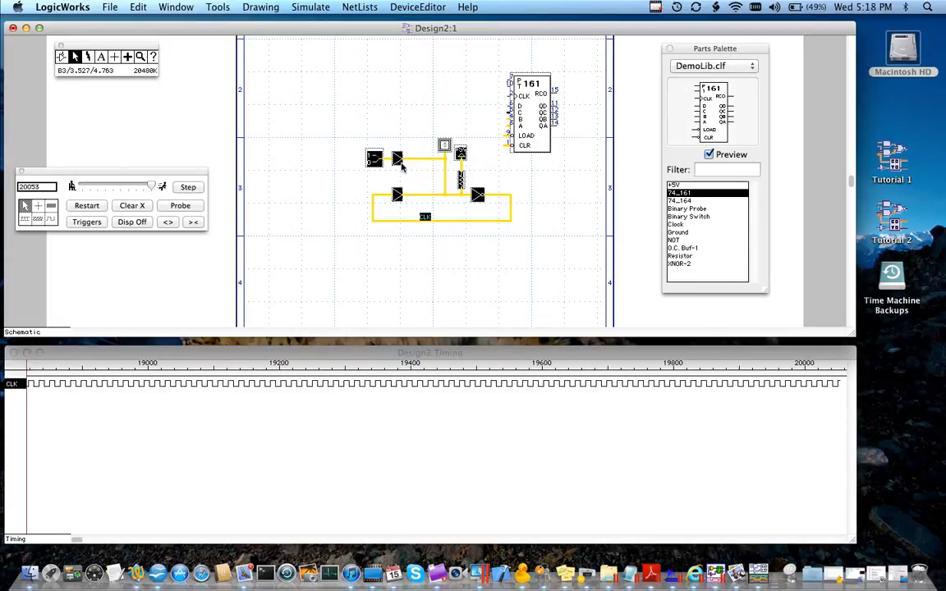
drag(361, 158, 322, 155)
click(402, 89)
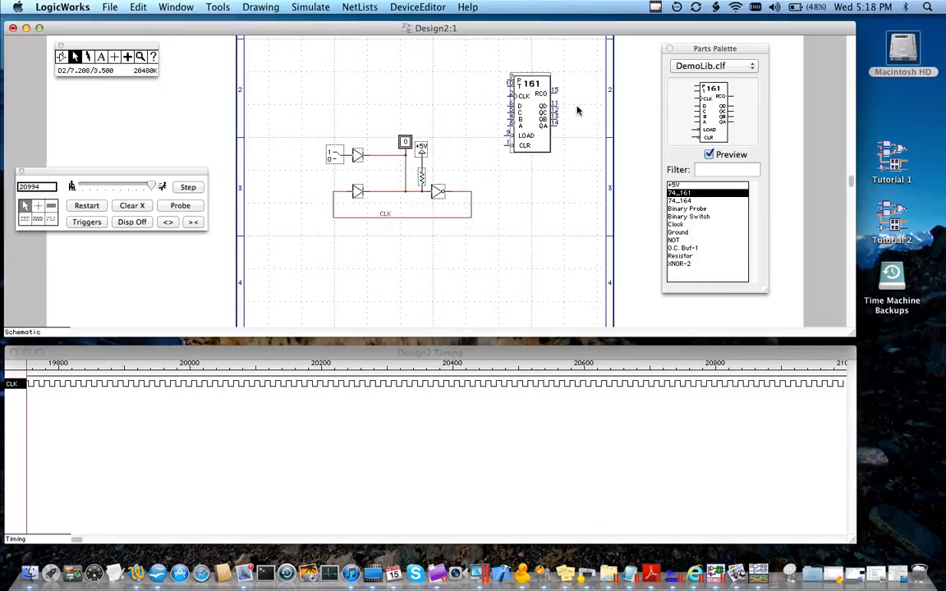
- Place a +5V source beside the 161 counter and wire it to the counter's P and T inputs
click(672, 185)
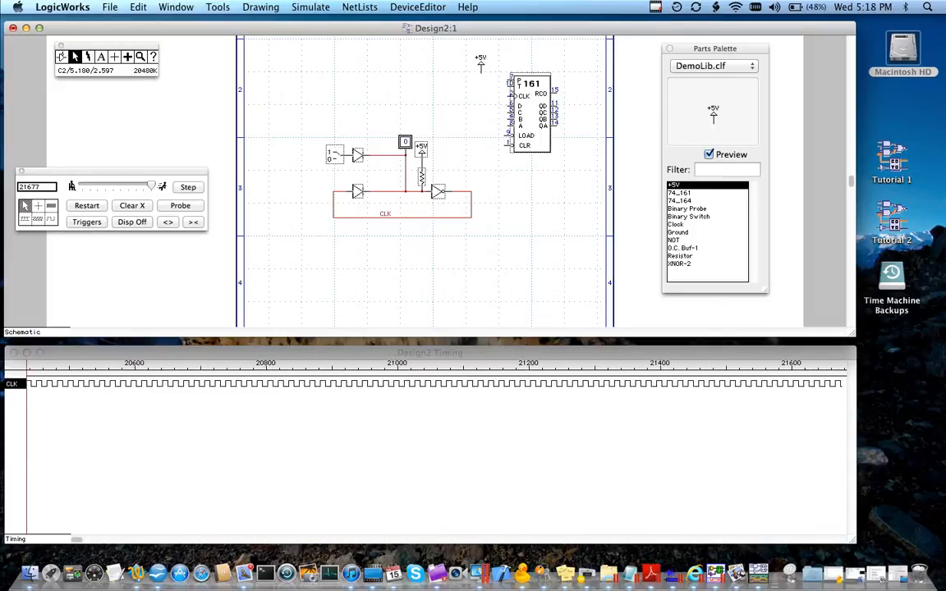
click(481, 64)
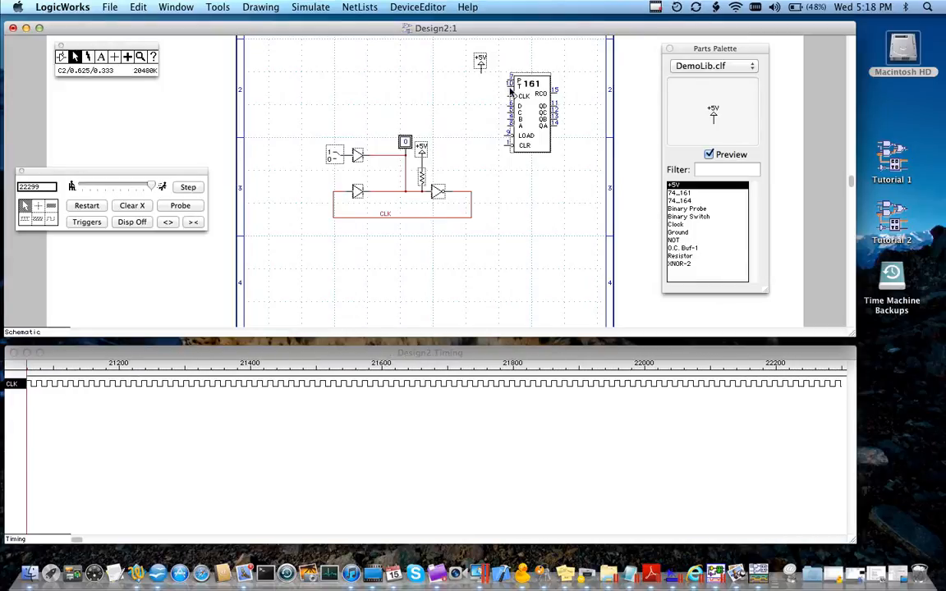
mouse_move(481, 72)
mouse_down()
mouse_move(510, 89)
mouse_move(492, 86)
mouse_up()
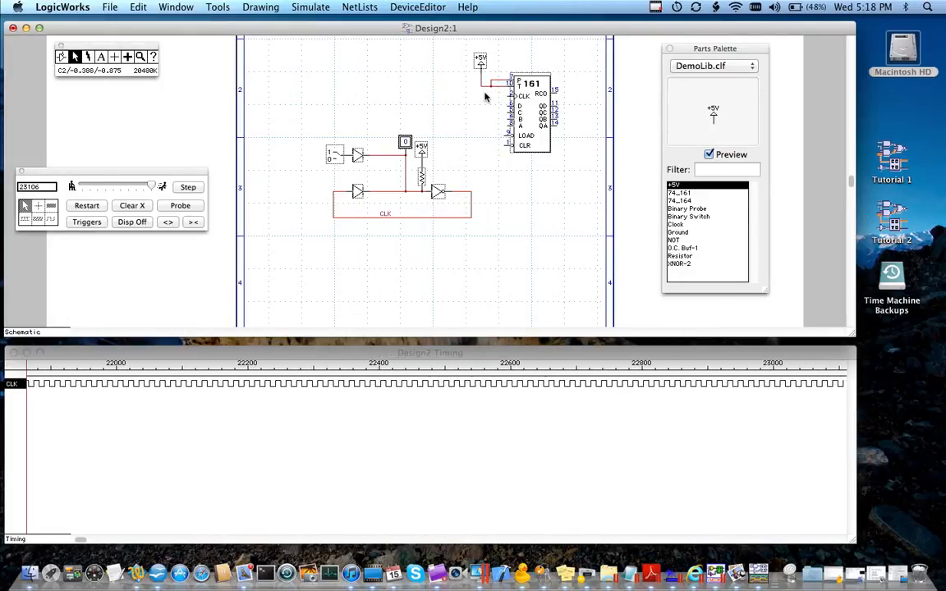
- Wire the +5V source to the counter's LOAD and CLR inputs, then place a ground below and wire it to inputs A through D
mouse_move(483, 87)
mouse_down()
mouse_move(492, 135)
mouse_move(508, 135)
mouse_up()
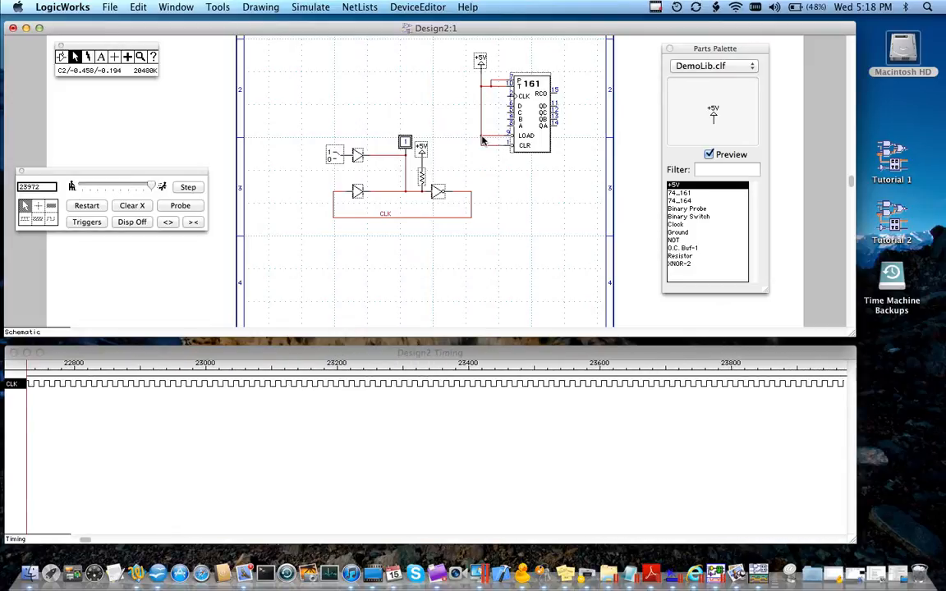
click(688, 234)
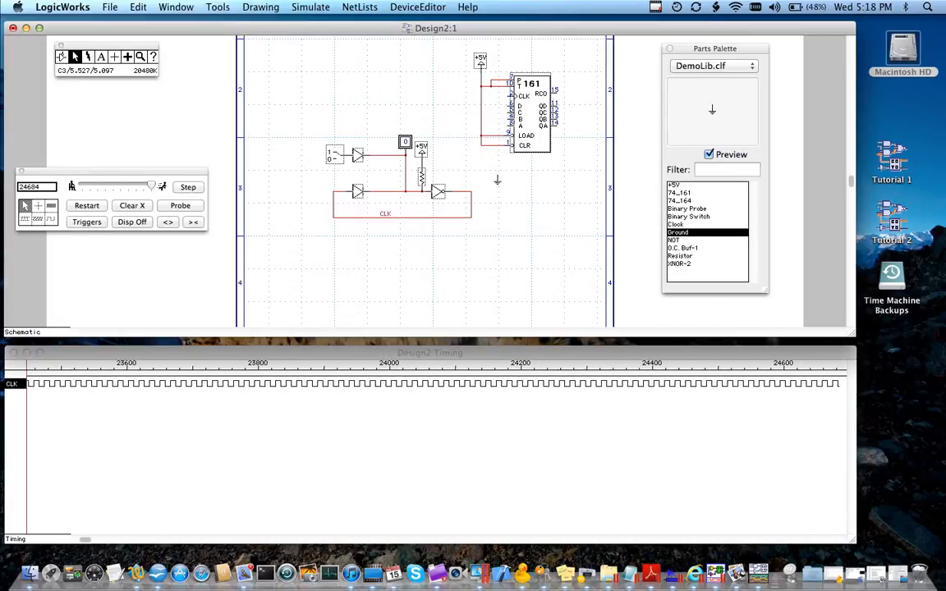
click(497, 183)
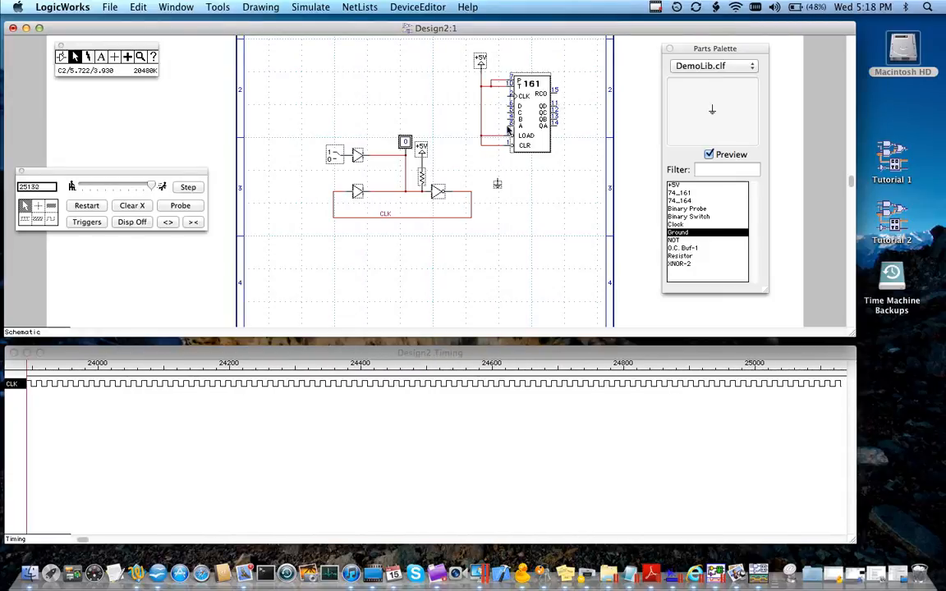
mouse_move(497, 183)
mouse_down()
mouse_move(509, 119)
mouse_move(498, 114)
mouse_up()
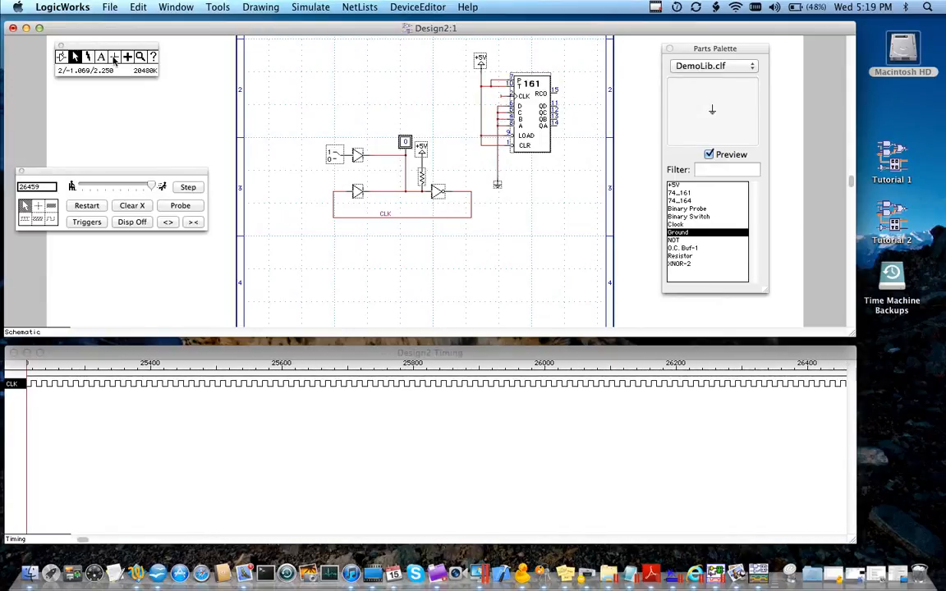
- Name the counter's clock input wire CLK and place the label in line with the wire's open end
click(102, 57)
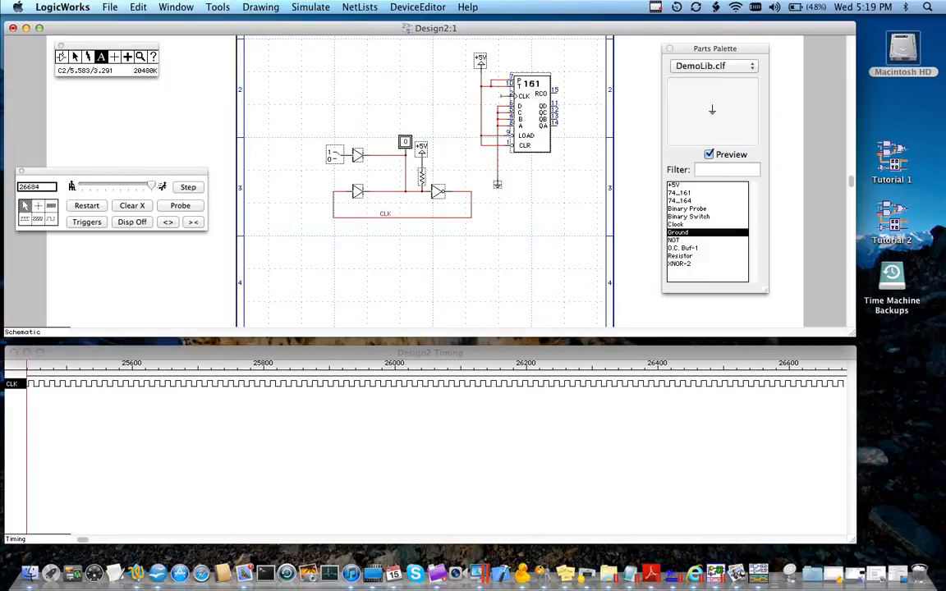
click(500, 96)
text(CLK)
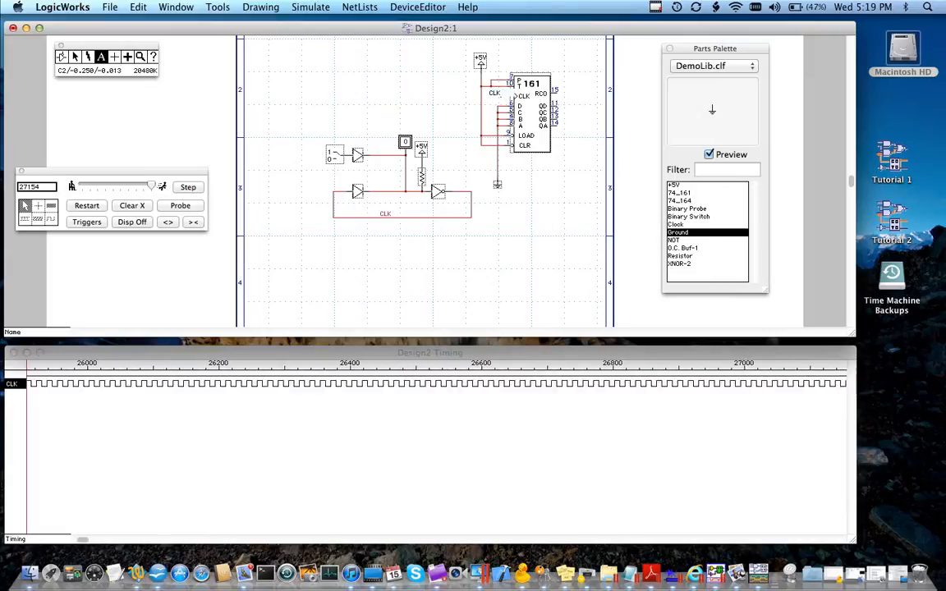
key(Return)
key(space)
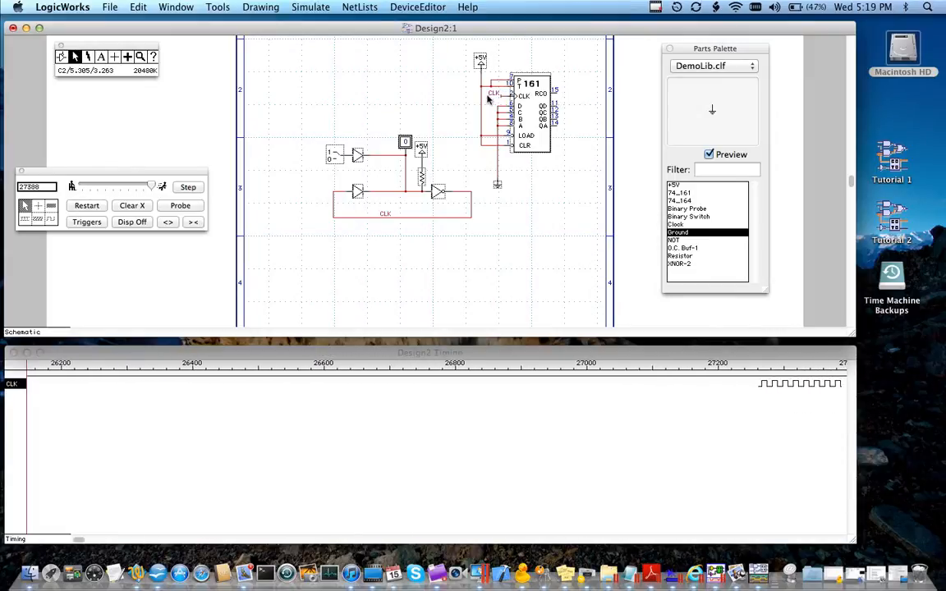
click(496, 93)
drag(491, 98, 493, 98)
click(392, 79)
- Shift the floating tool palette slightly aside and extend short wire stubs from the counter's QA to QD outputs
click(152, 56)
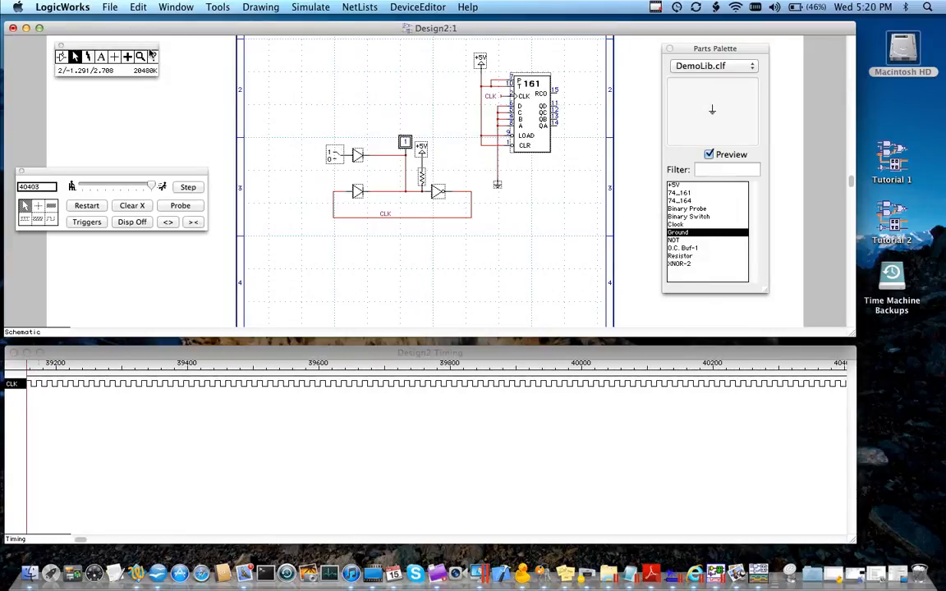
drag(140, 49, 153, 52)
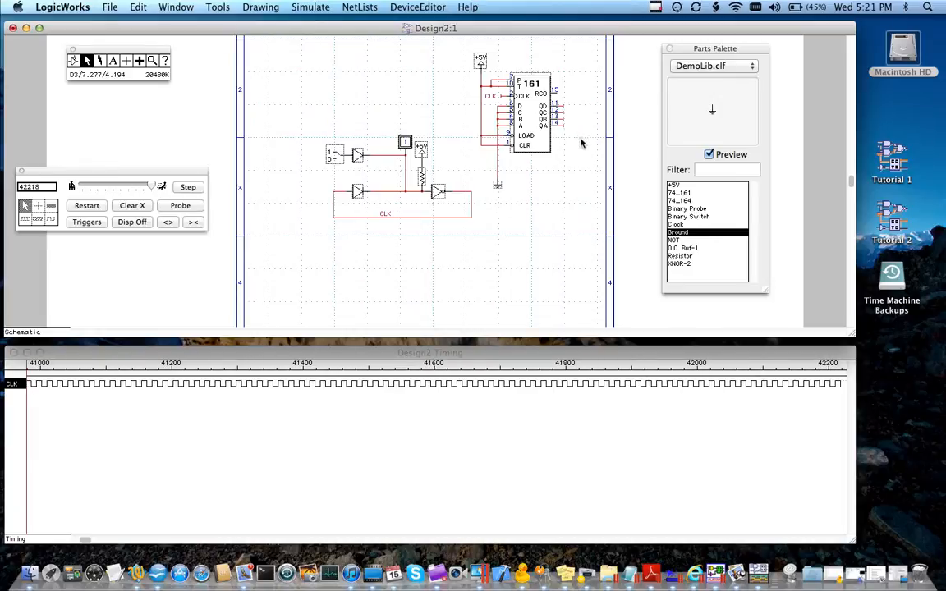
click(112, 60)
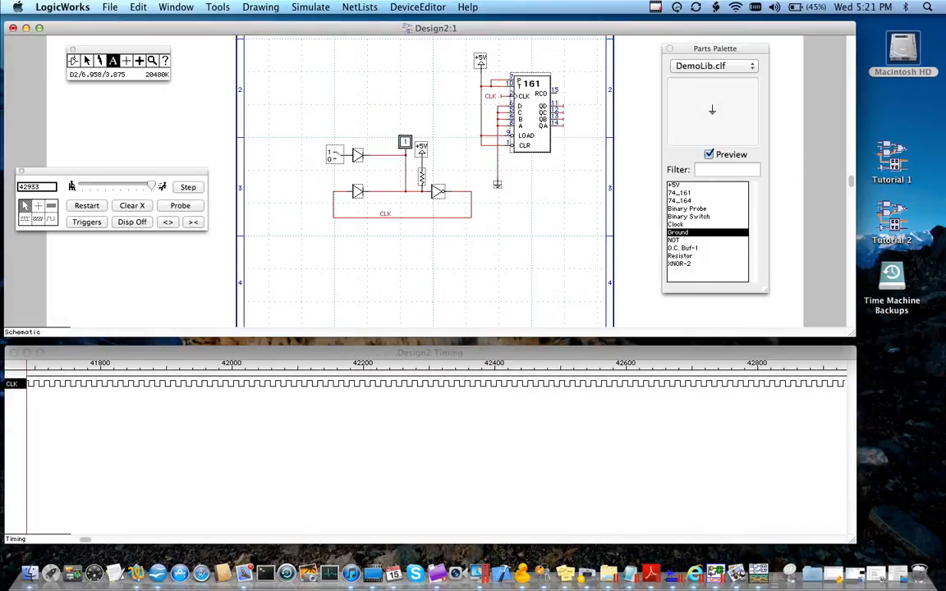
click(564, 128)
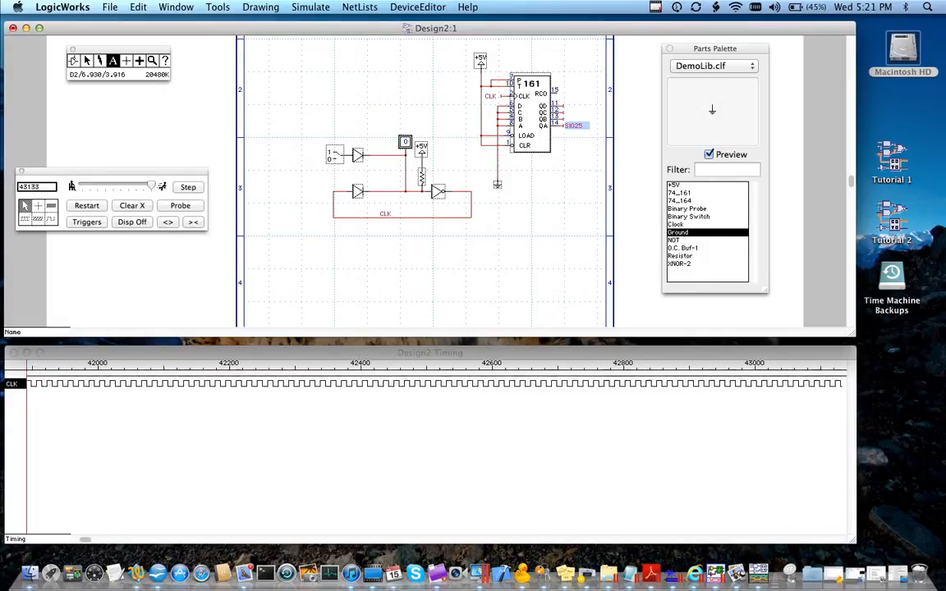
text(D0)
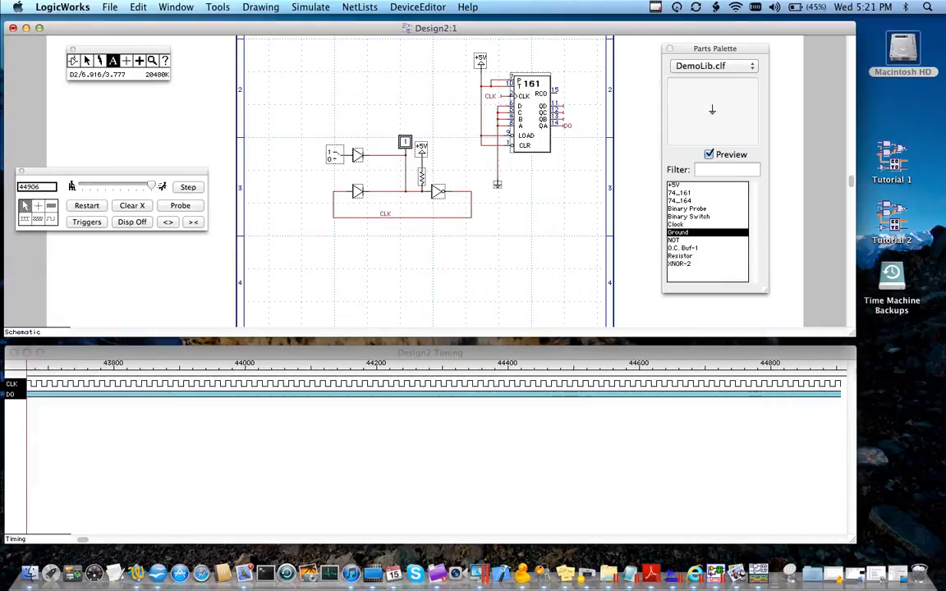
key(Return)
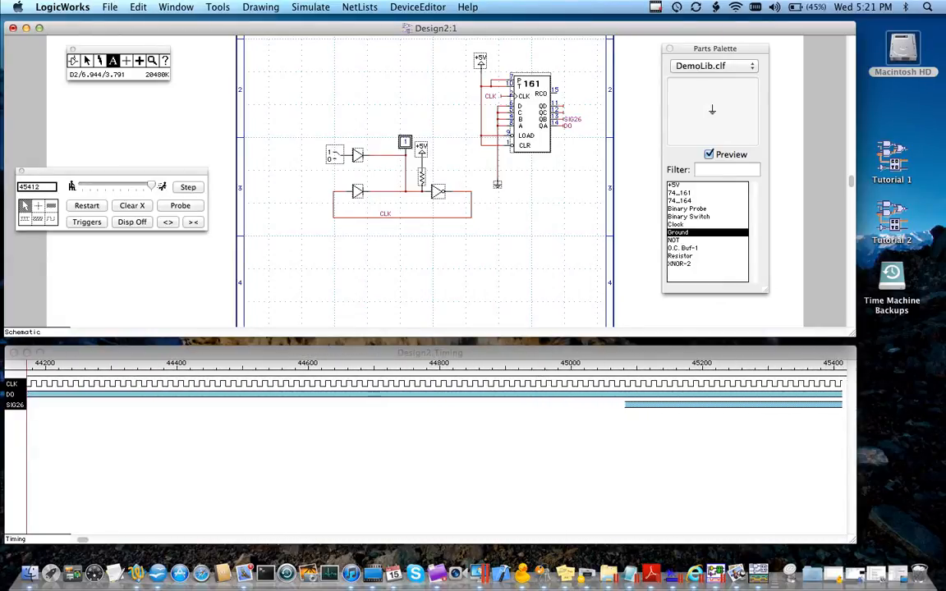
click(572, 120)
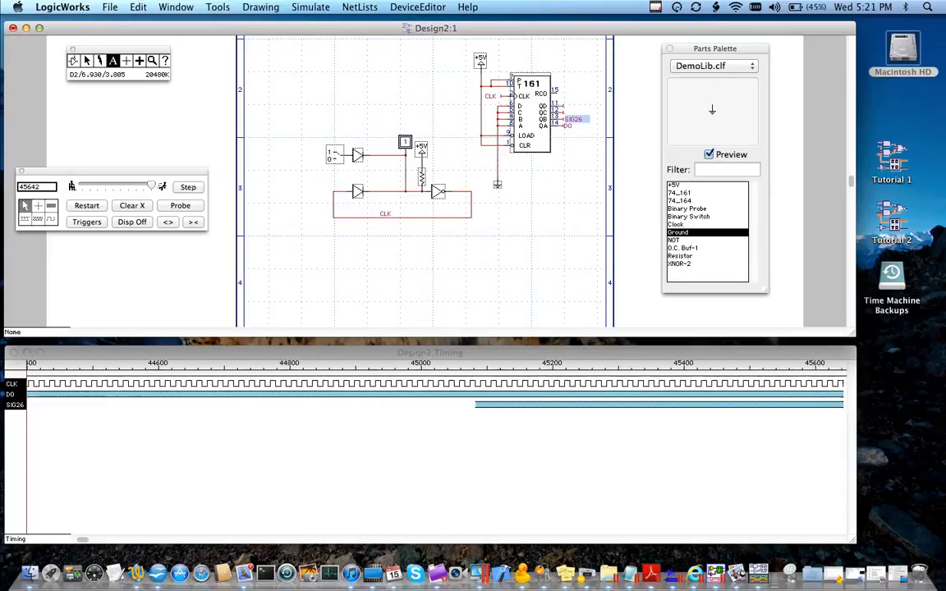
key(Return)
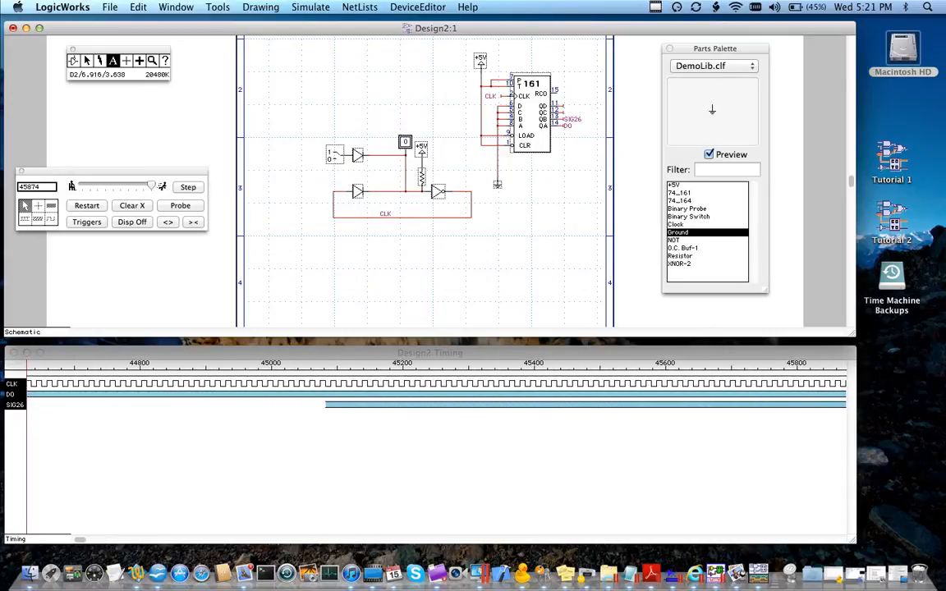
click(562, 113)
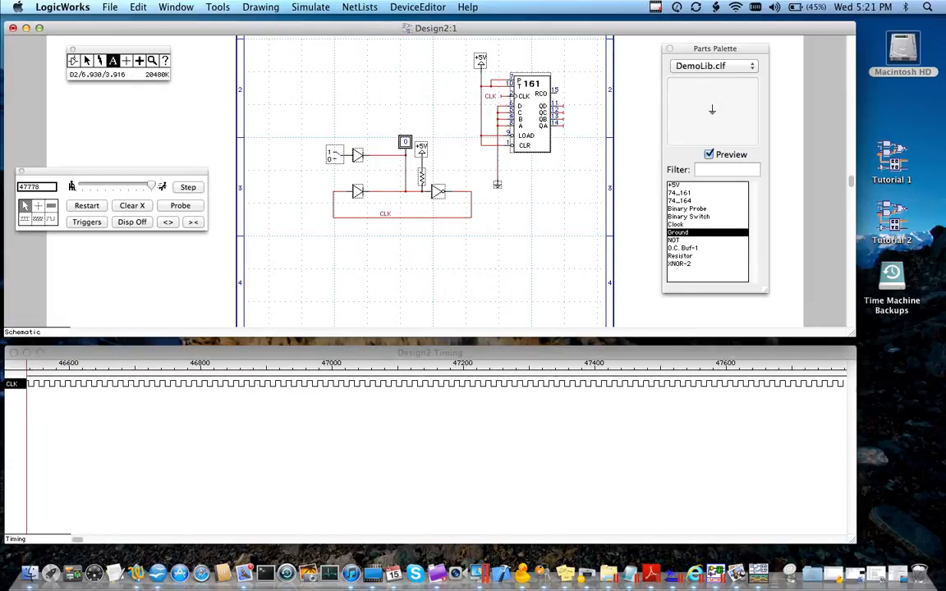
- Name the counter's output wires D0 on QA, D1 on QB, D2 on QC and D3 on QD
click(563, 125)
text(D0)
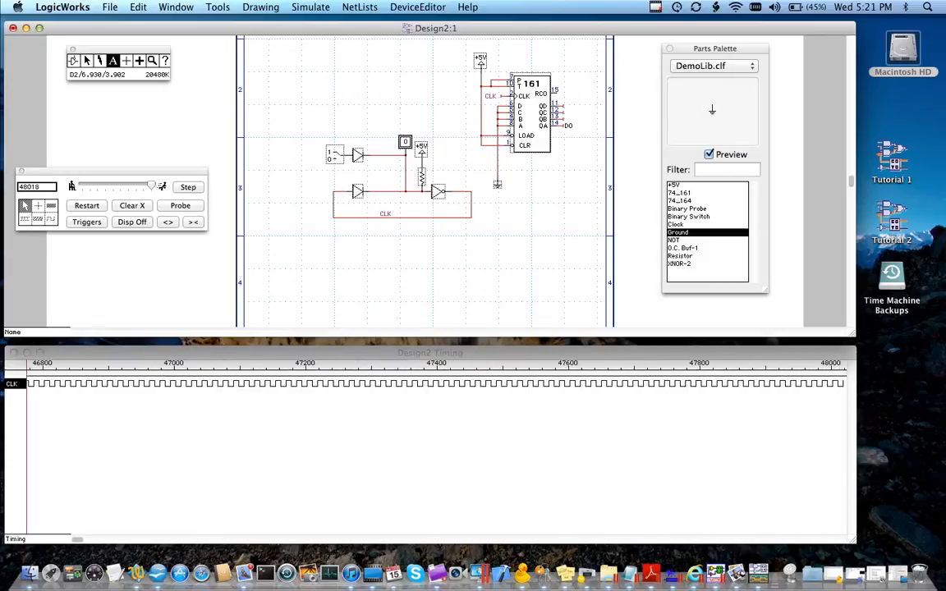
key(Return)
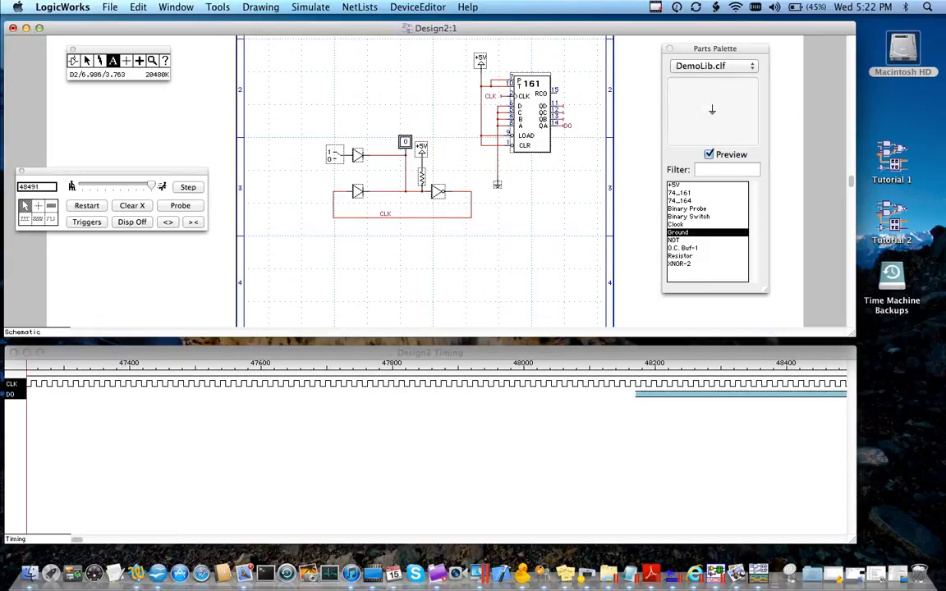
click(564, 119)
text(D1)
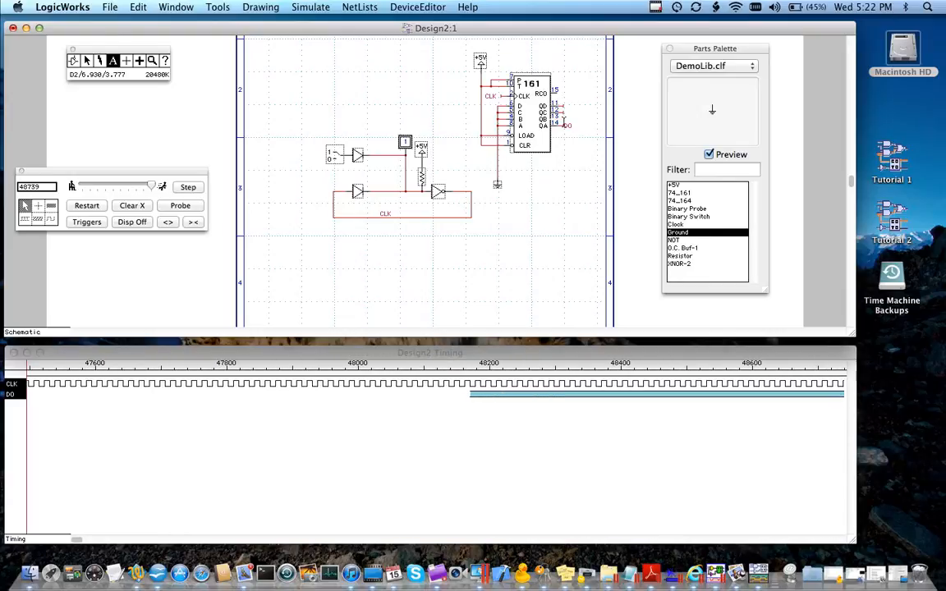
key(Return)
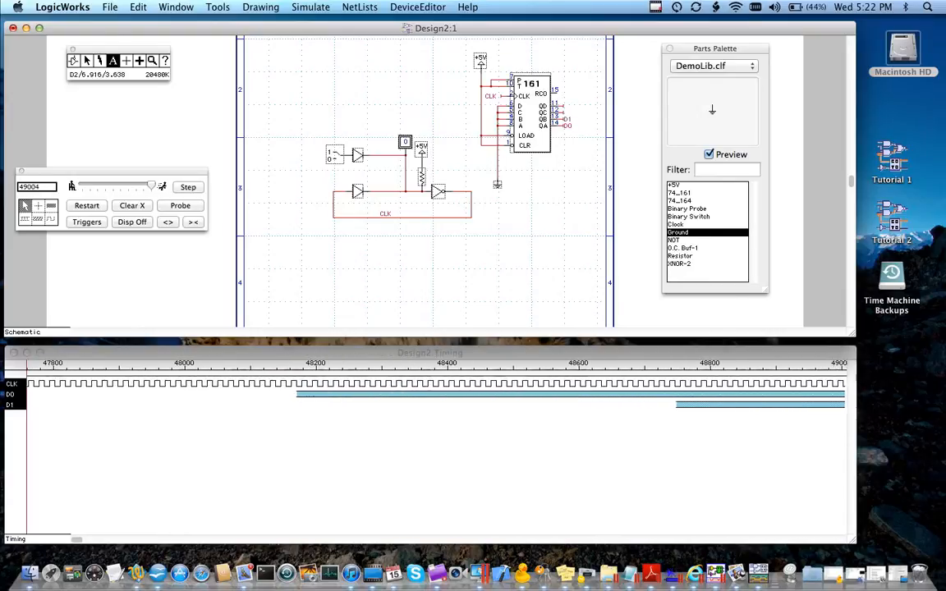
click(563, 113)
text(D2)
key(Return)
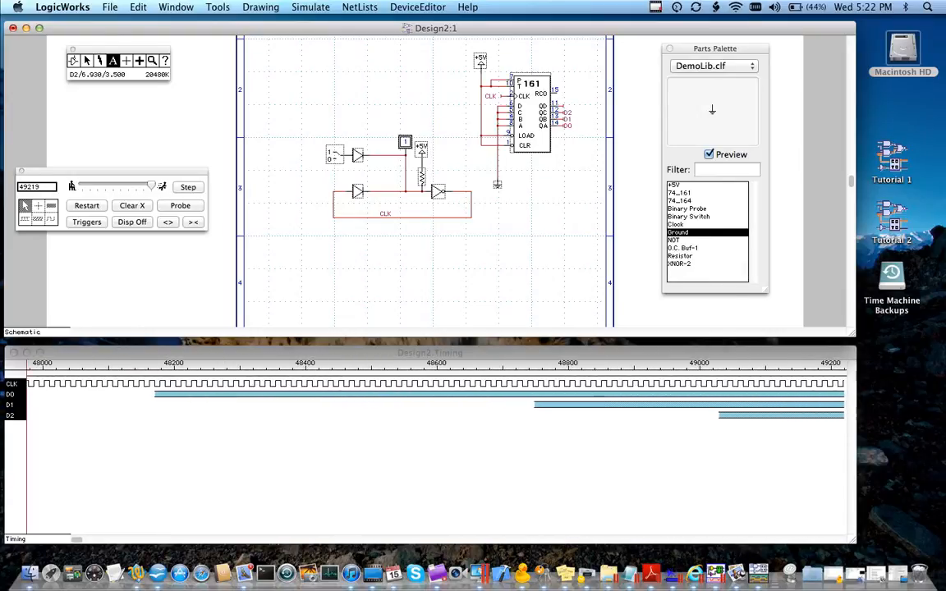
click(564, 107)
text(D3)
key(Return)
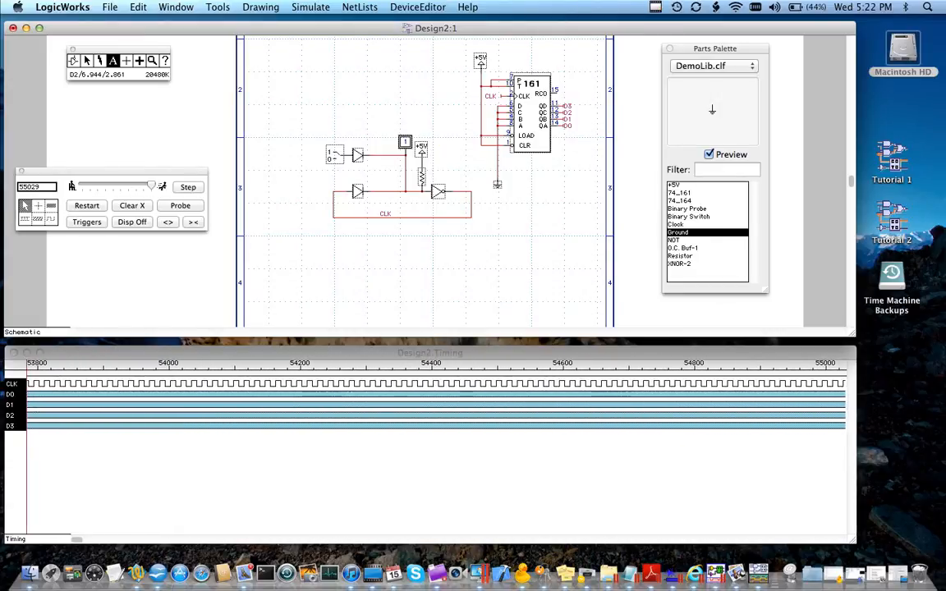
key(space)
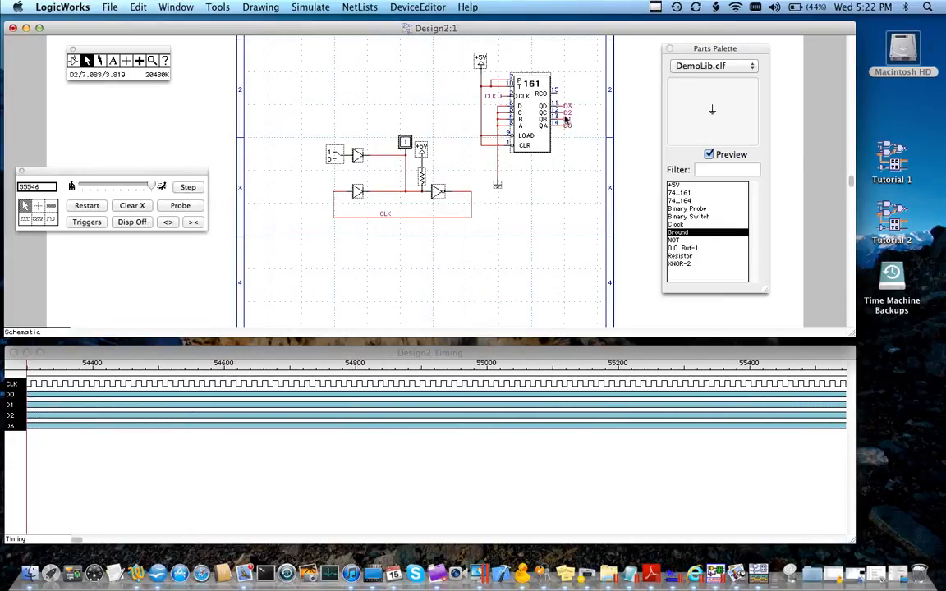
- Try to open the 161 counter's simulation parameters and its internal circuit
click(530, 107)
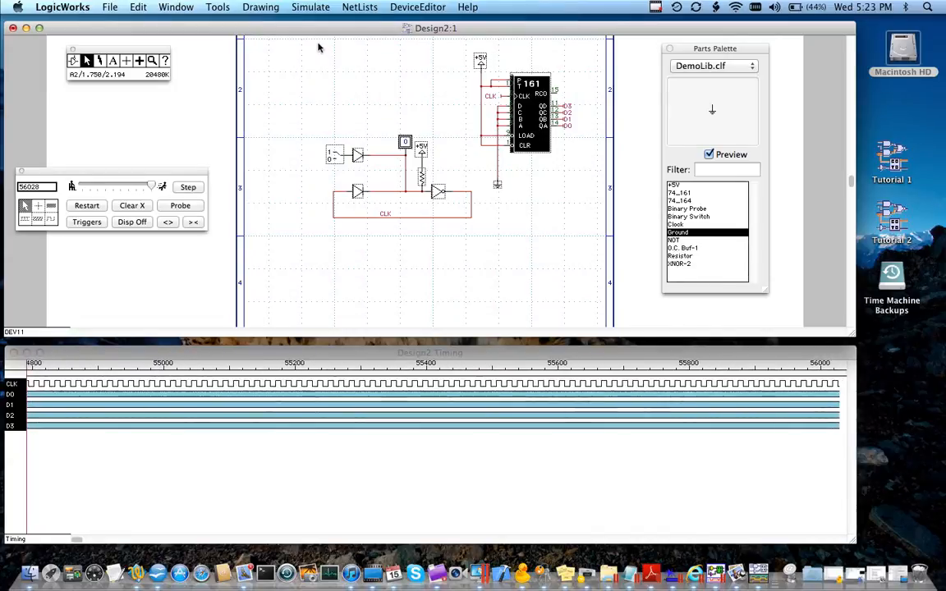
click(289, 8)
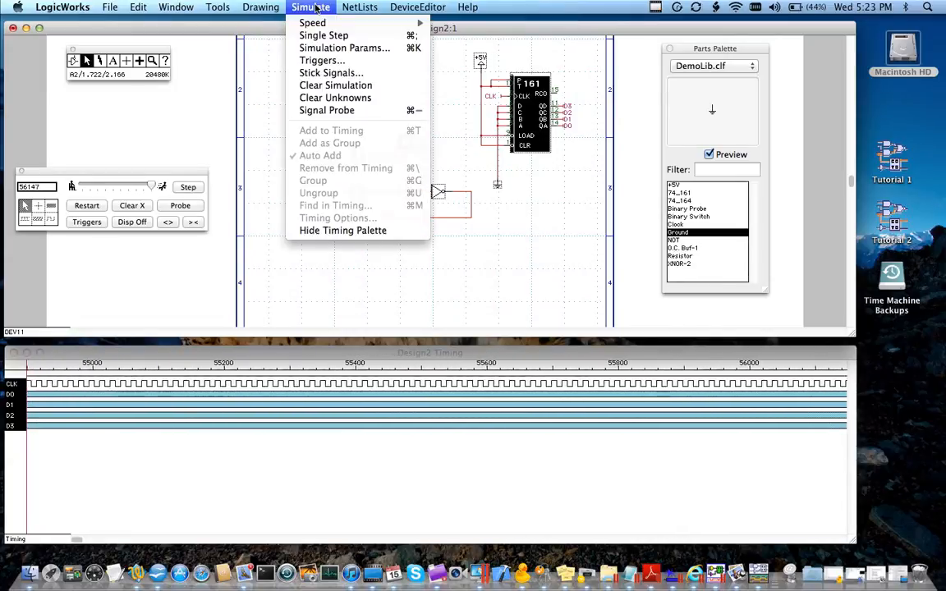
click(327, 48)
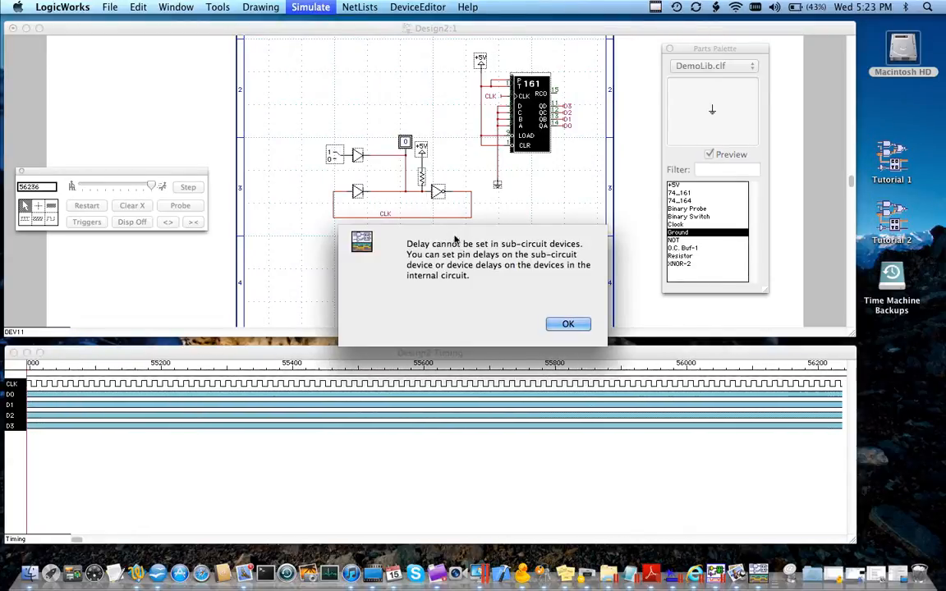
click(568, 324)
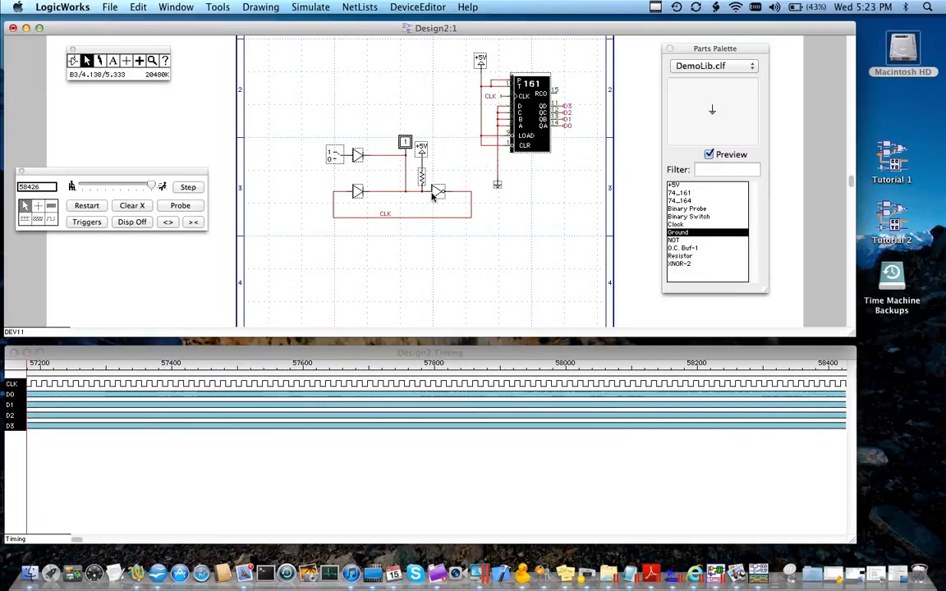
double_click(534, 116)
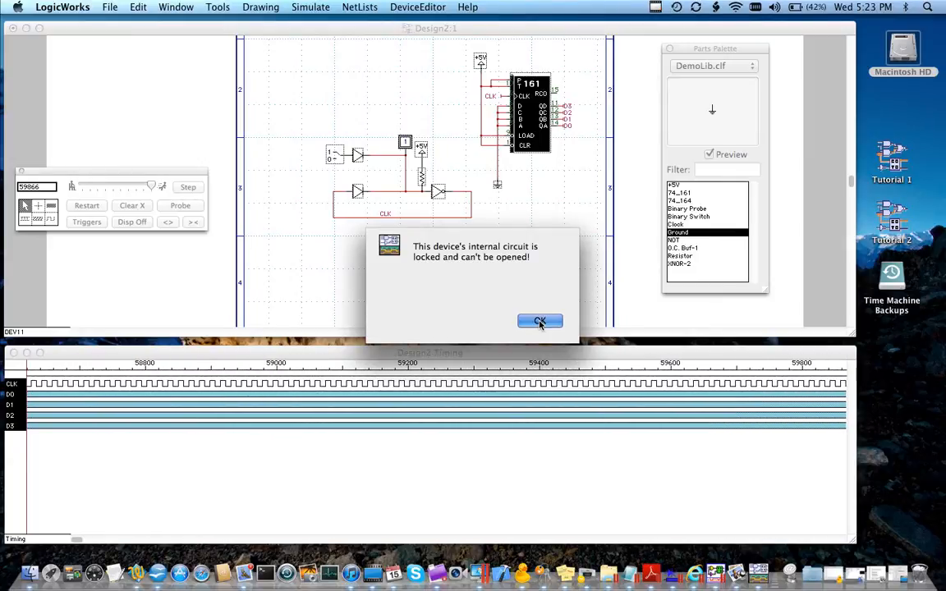
click(539, 322)
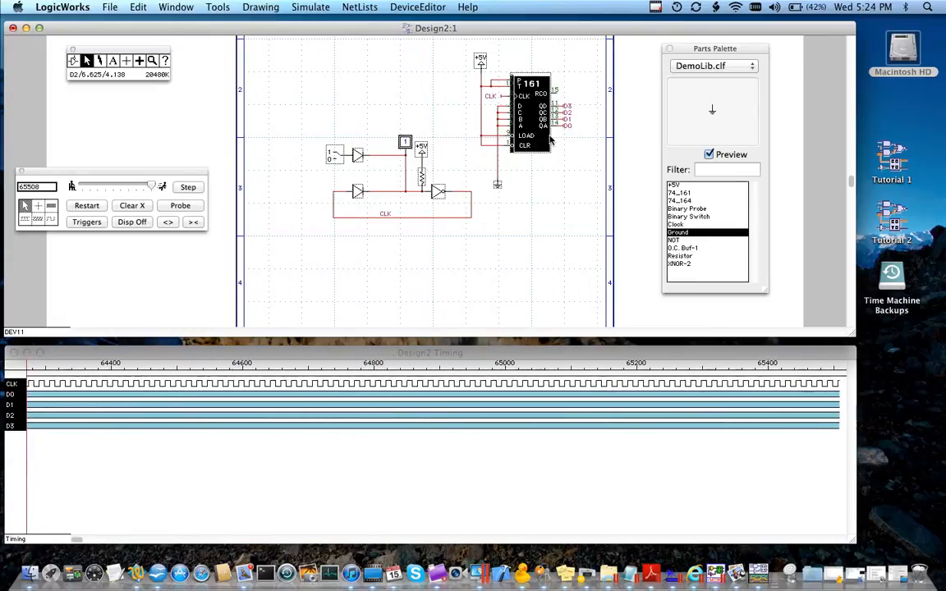
- Turn off the subcircuit opening lock in the 161 counter's device information and open its internal circuit
right_click(538, 106)
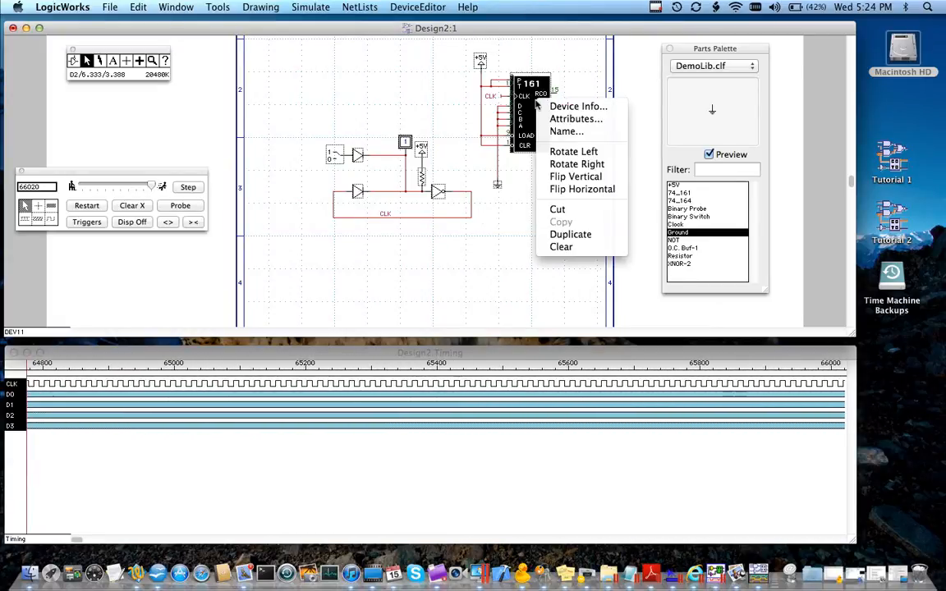
click(556, 107)
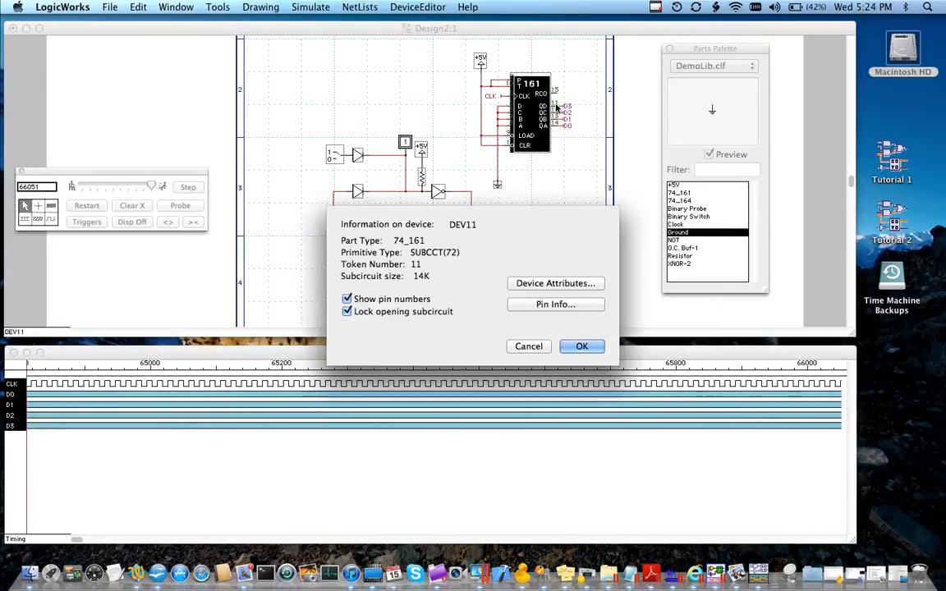
click(347, 313)
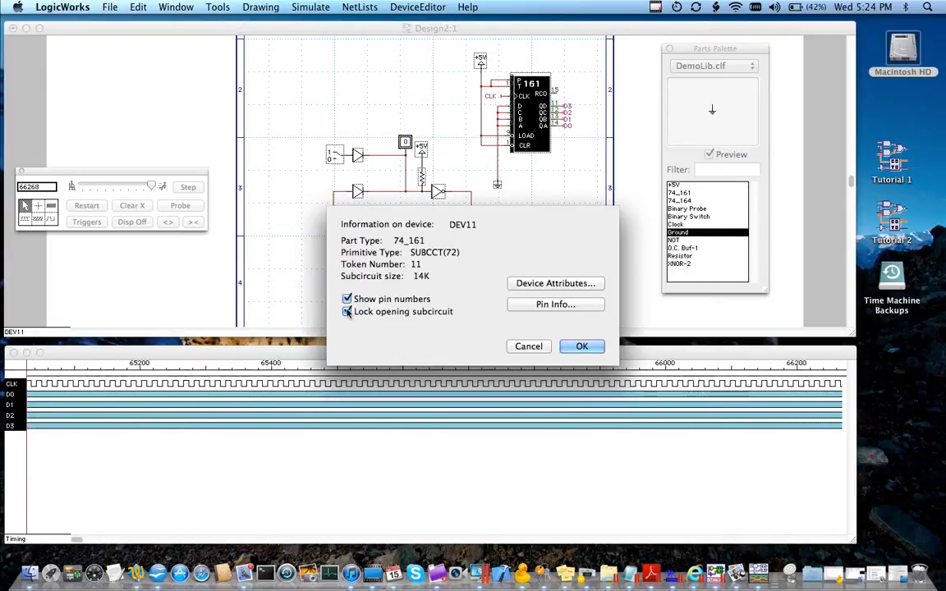
click(583, 346)
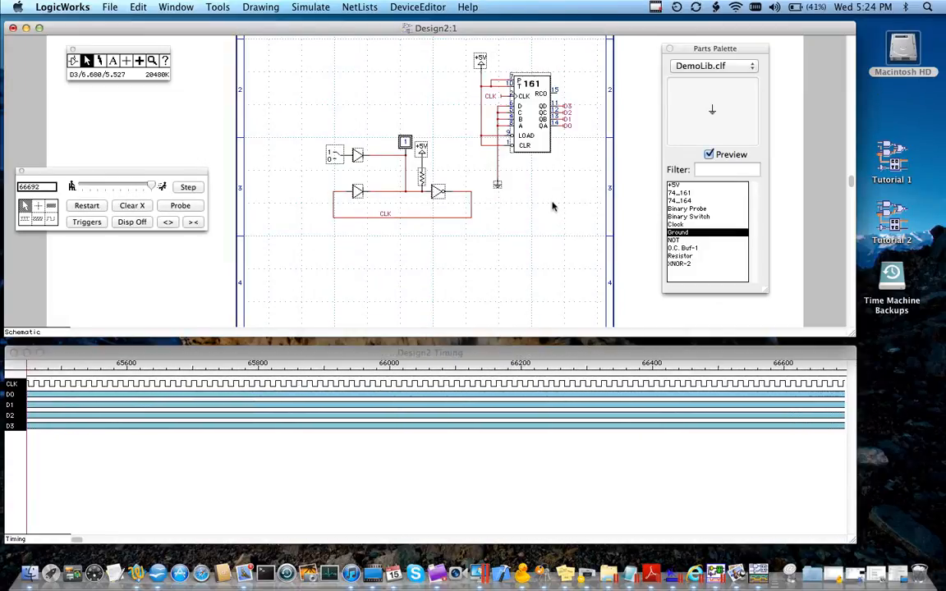
double_click(522, 90)
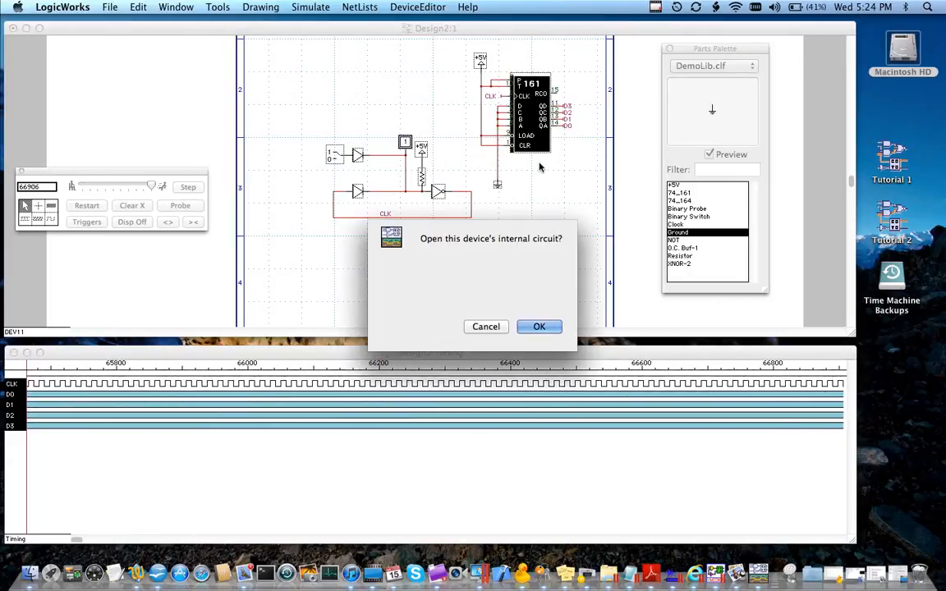
click(540, 327)
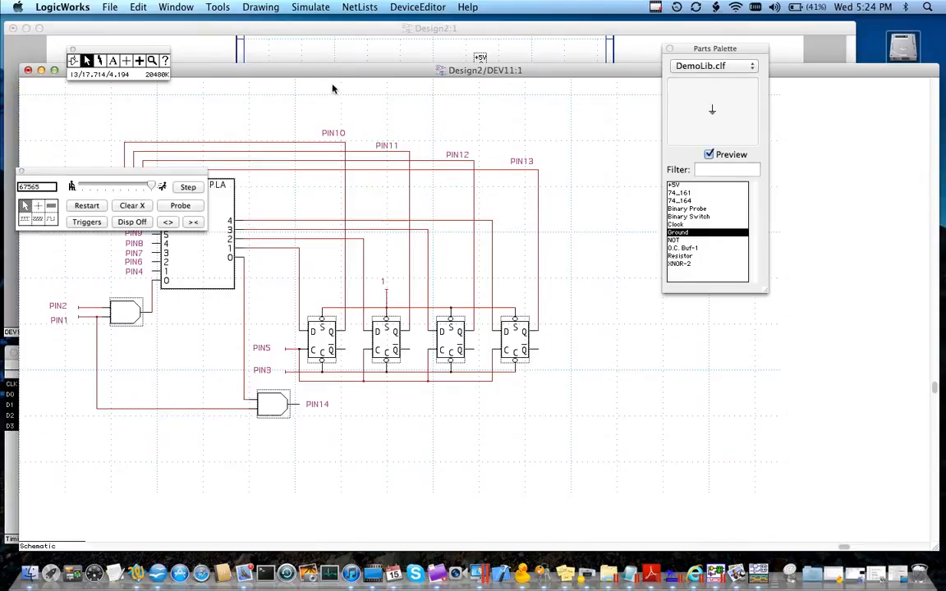
- Move the 161 counter's internal circuit window aside and close it
drag(326, 75, 483, 101)
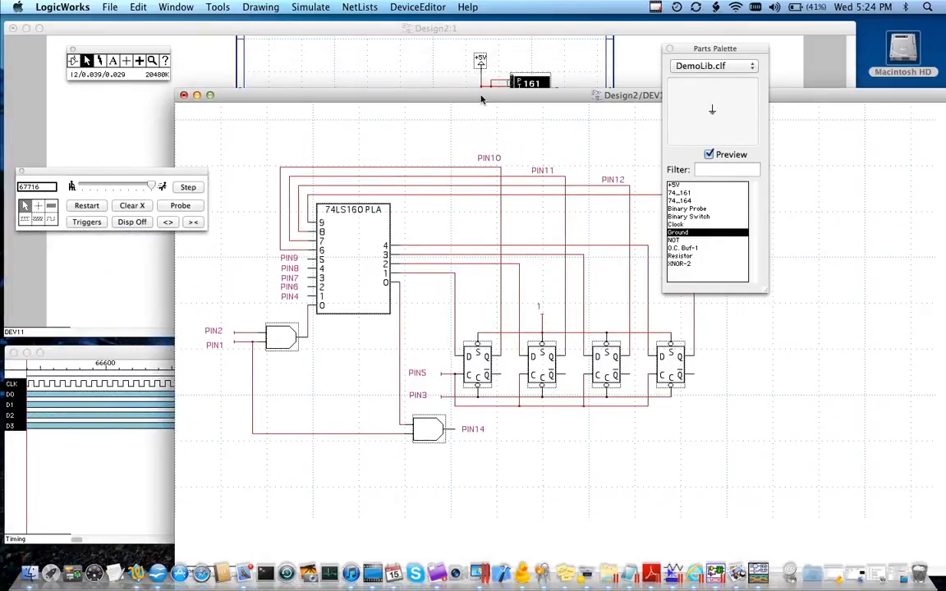
click(184, 96)
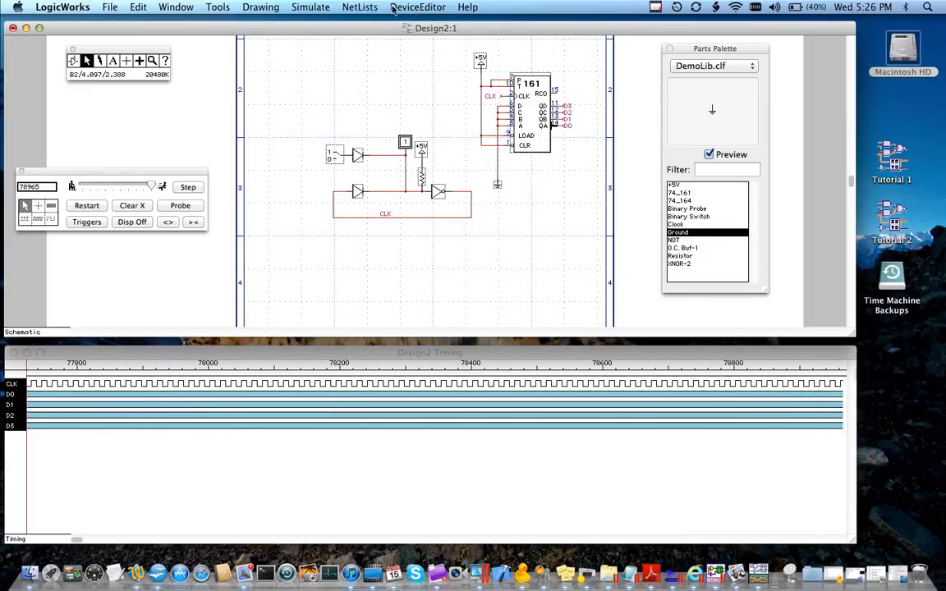
- Set the delay of the 161 counter's selected QA pin to 4 in the simulation parameters
click(319, 8)
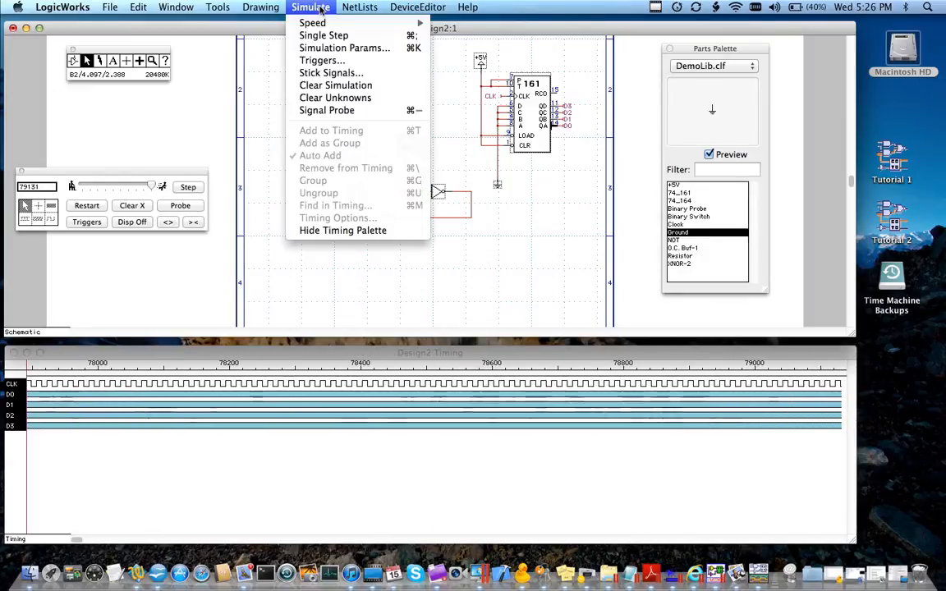
click(328, 47)
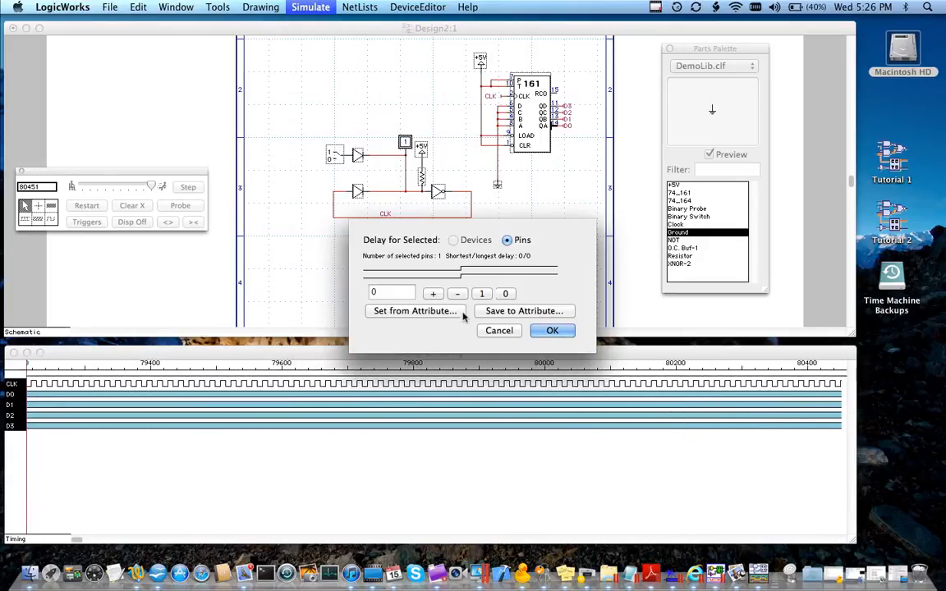
click(435, 295)
click(434, 295)
click(435, 295)
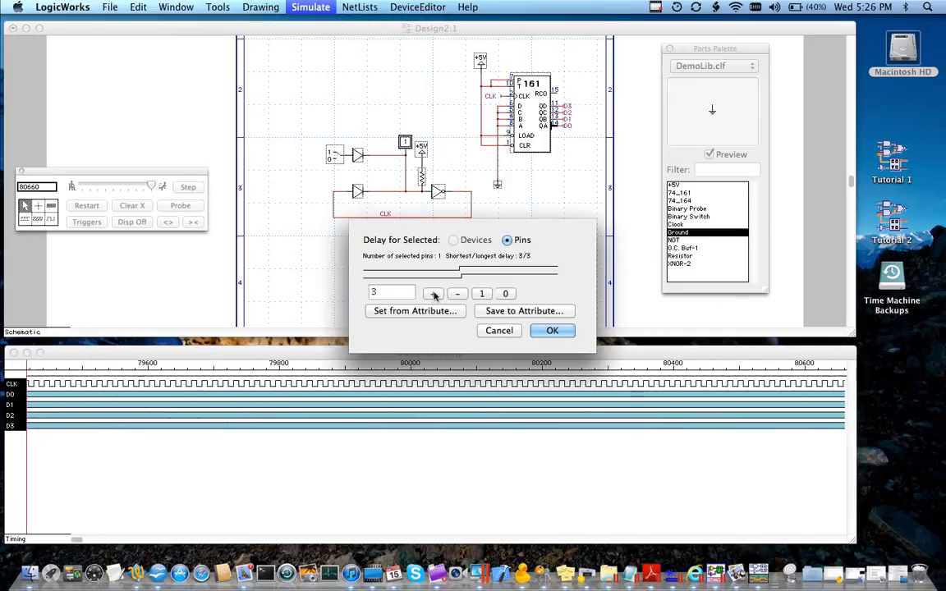
click(435, 295)
click(434, 295)
click(457, 297)
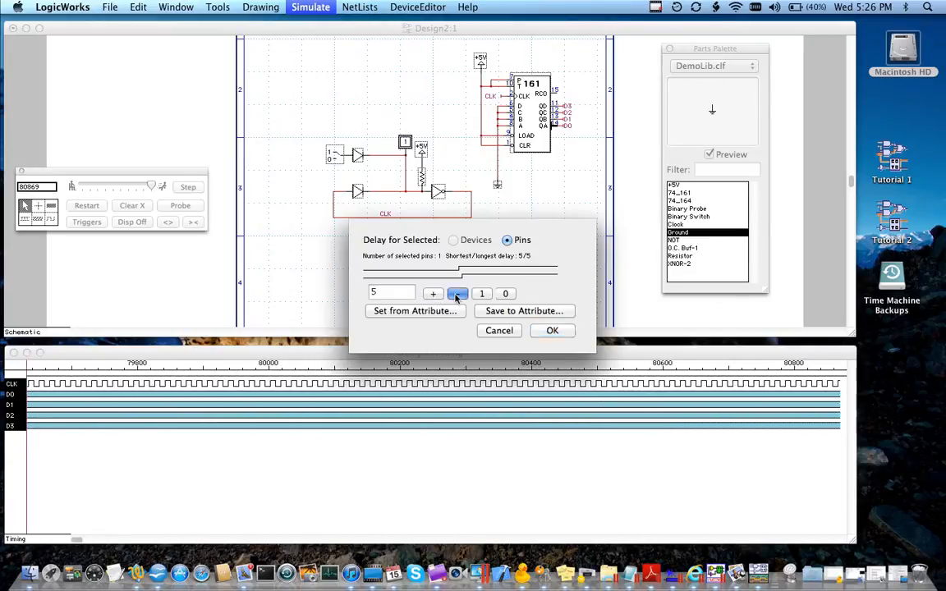
click(457, 297)
click(456, 297)
click(457, 297)
click(431, 294)
click(431, 295)
click(431, 295)
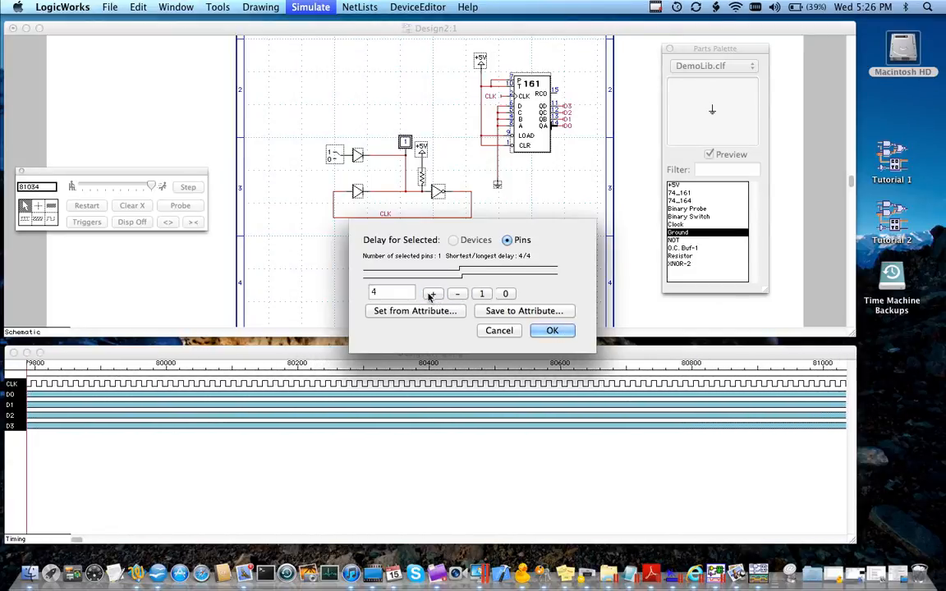
click(552, 330)
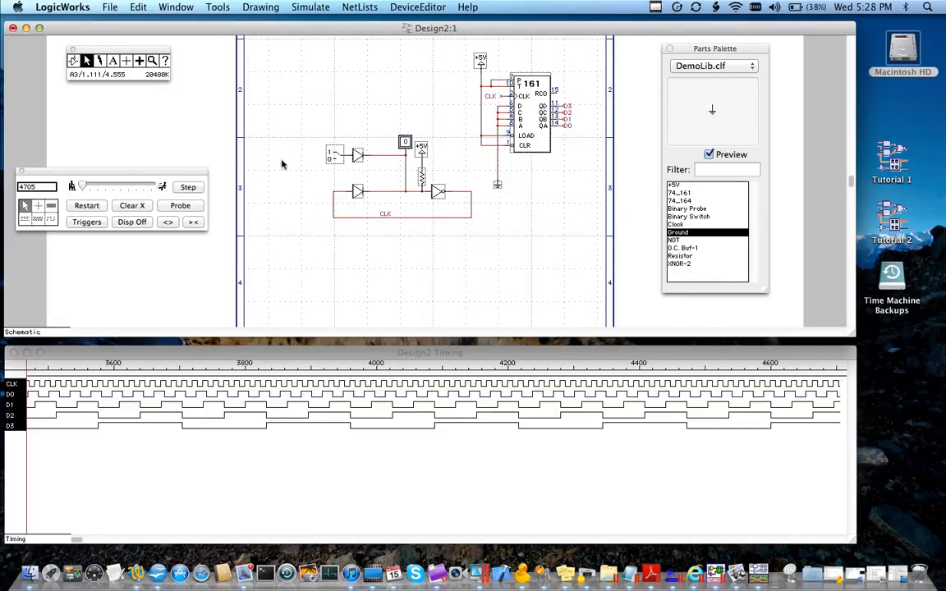
- Set the simulation to full speed and restart it
click(164, 187)
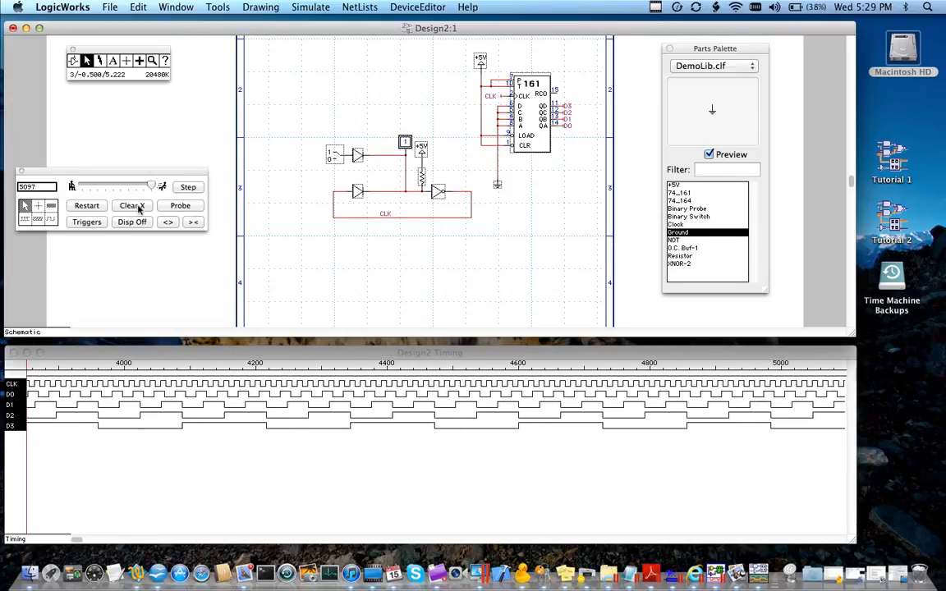
click(92, 209)
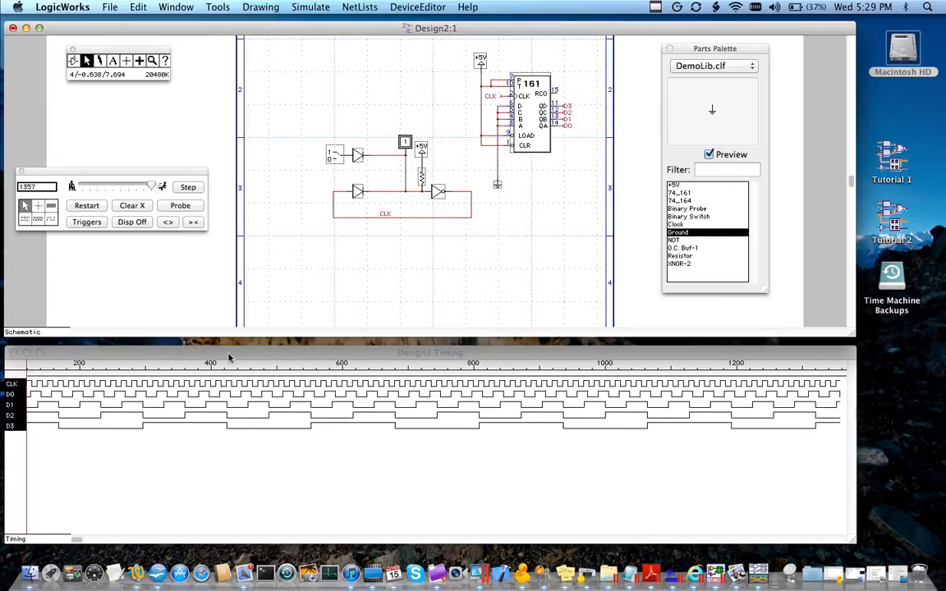
- Reorder the timing diagram's traces as D0, D1, D2, D3 and CLK
click(99, 466)
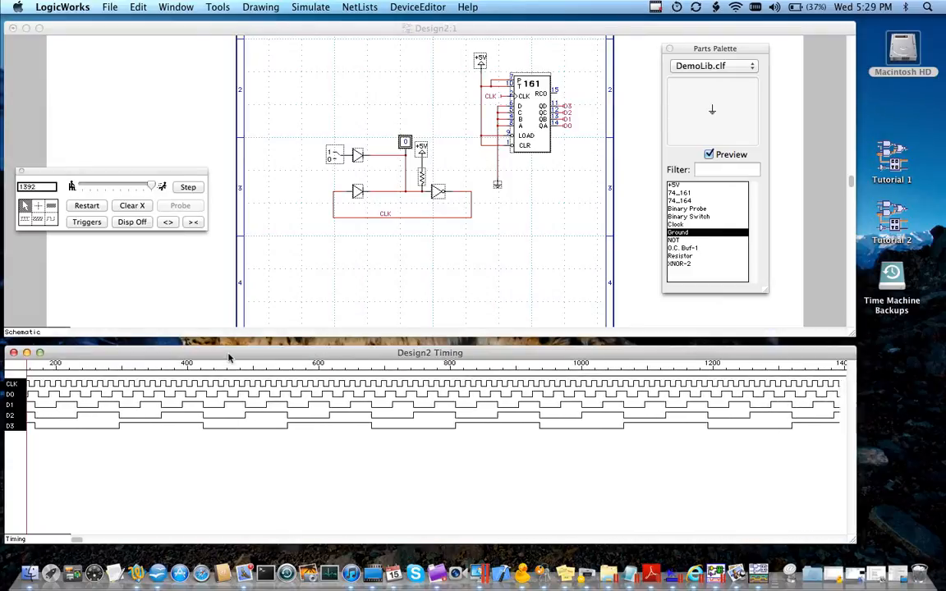
click(12, 430)
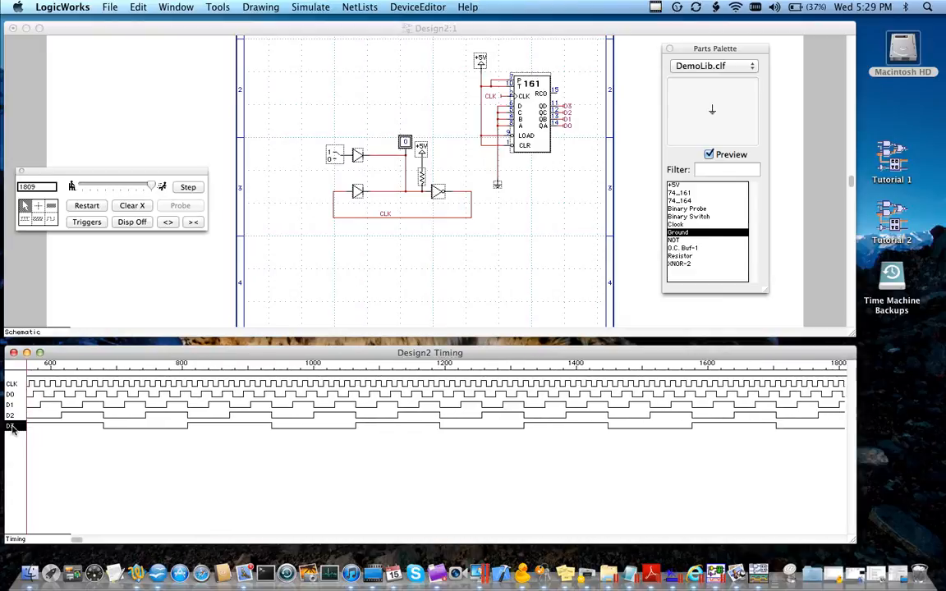
mouse_move(16, 399)
mouse_down()
mouse_move(13, 387)
mouse_move(11, 435)
mouse_up()
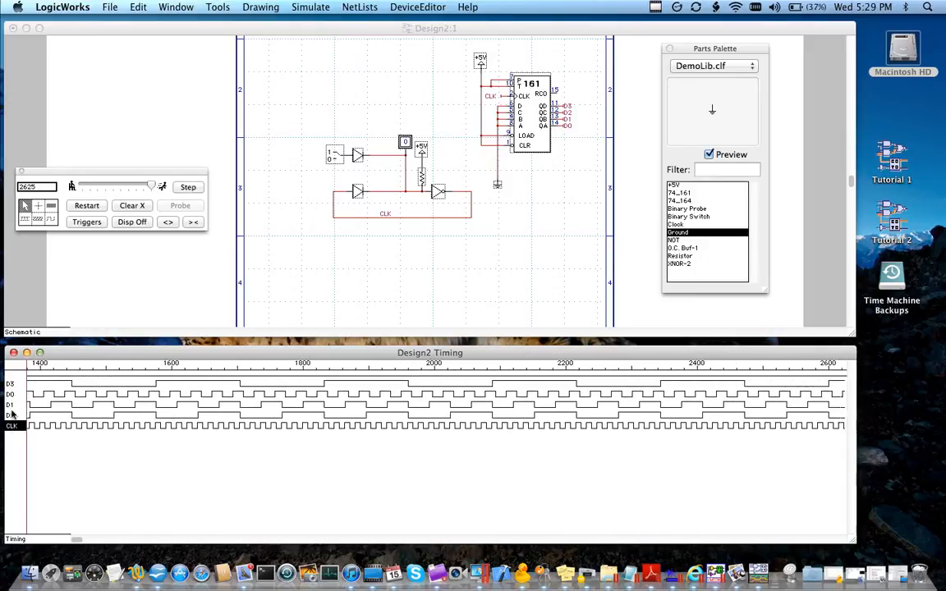
drag(11, 399, 12, 381)
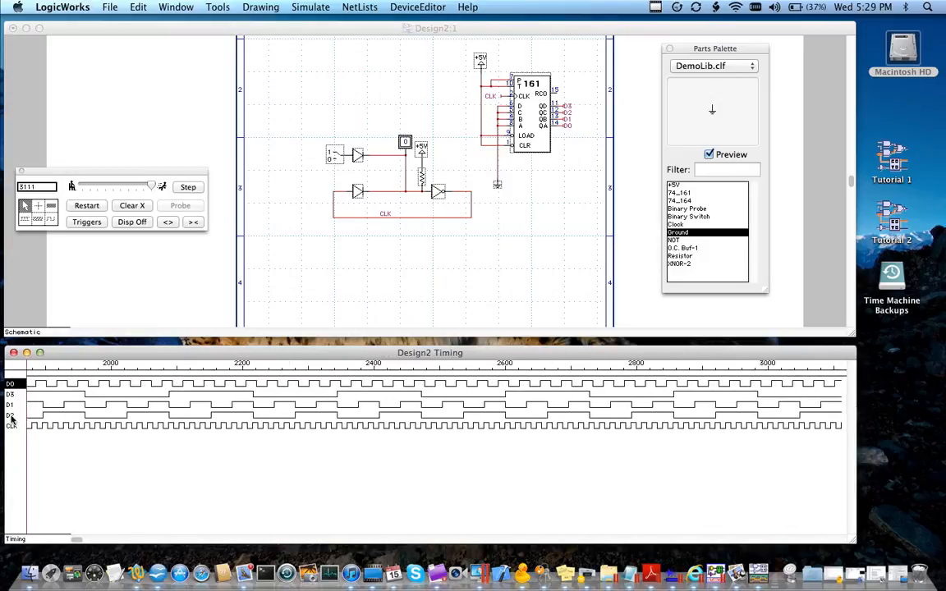
mouse_move(10, 417)
mouse_down()
mouse_move(16, 394)
mouse_move(13, 405)
mouse_up()
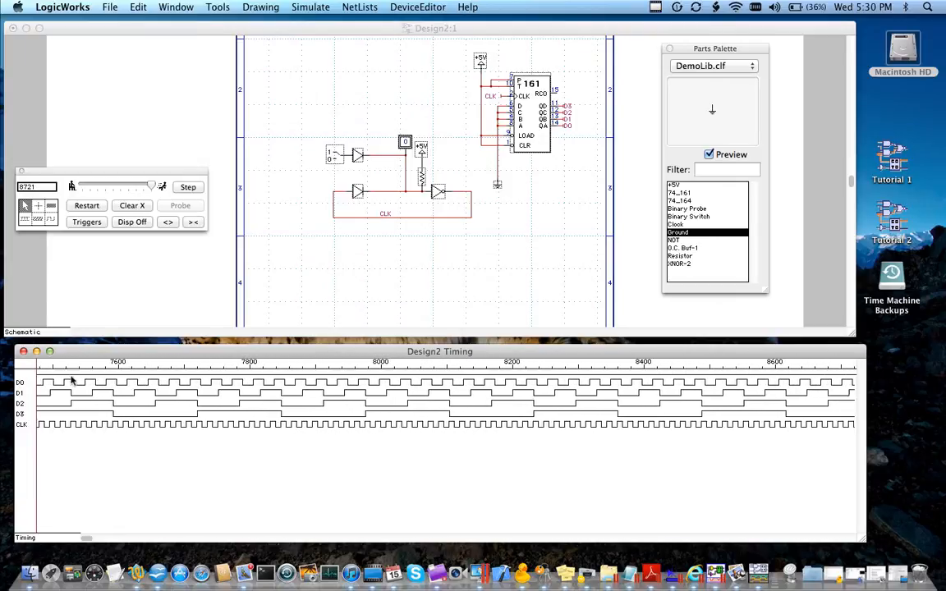
- Group the D0 to D3 traces in the timing diagram into one bus and ungroup them again
right_click(24, 398)
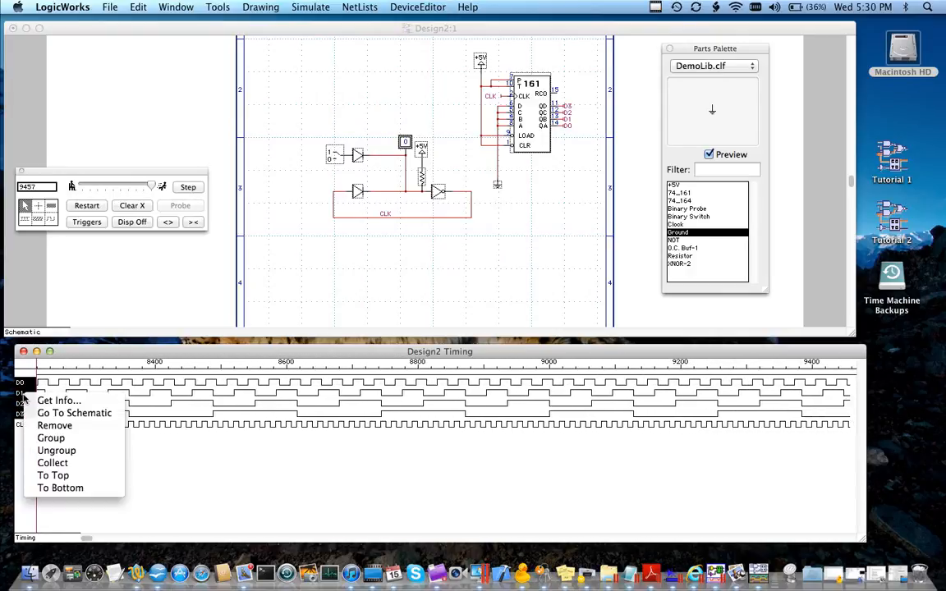
click(53, 441)
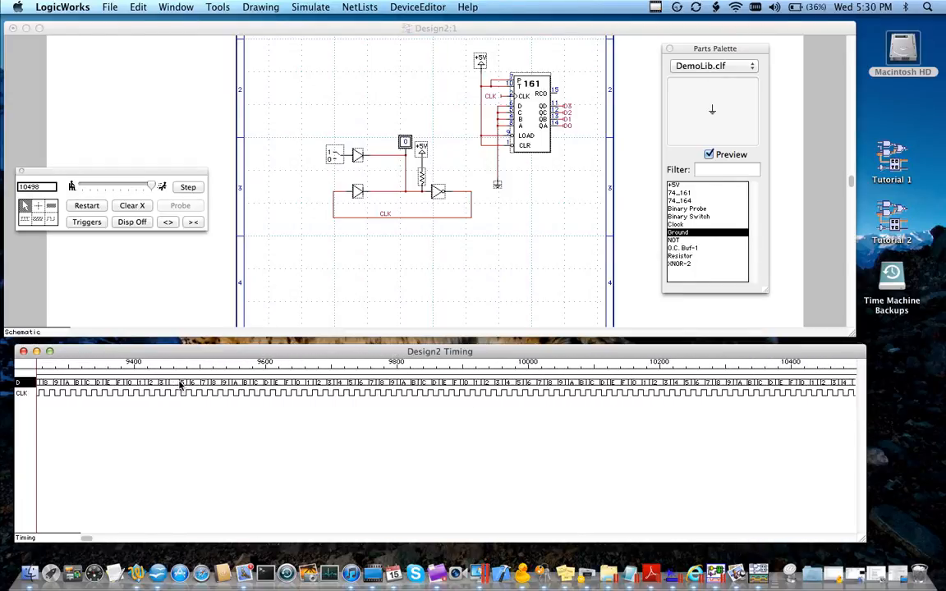
right_click(27, 386)
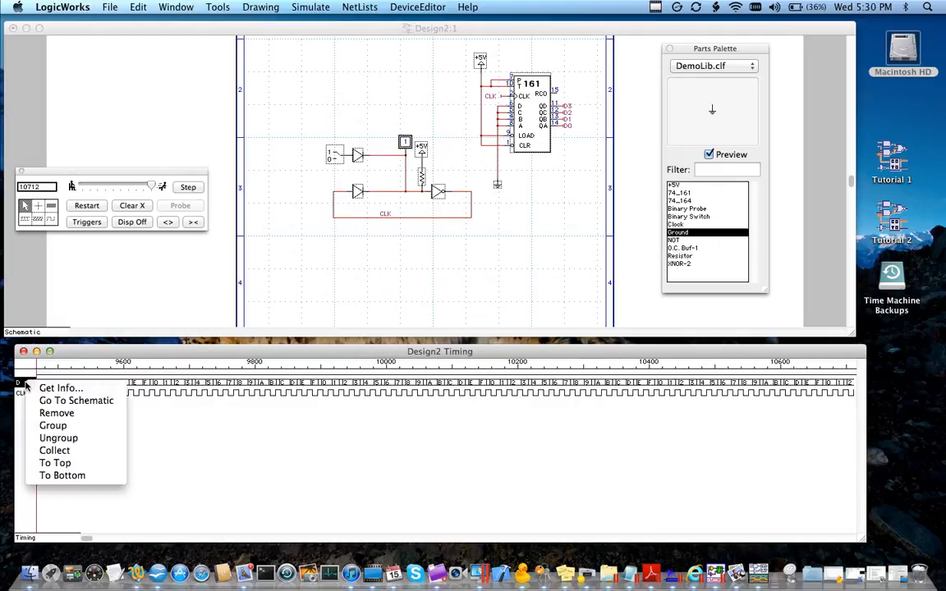
click(61, 440)
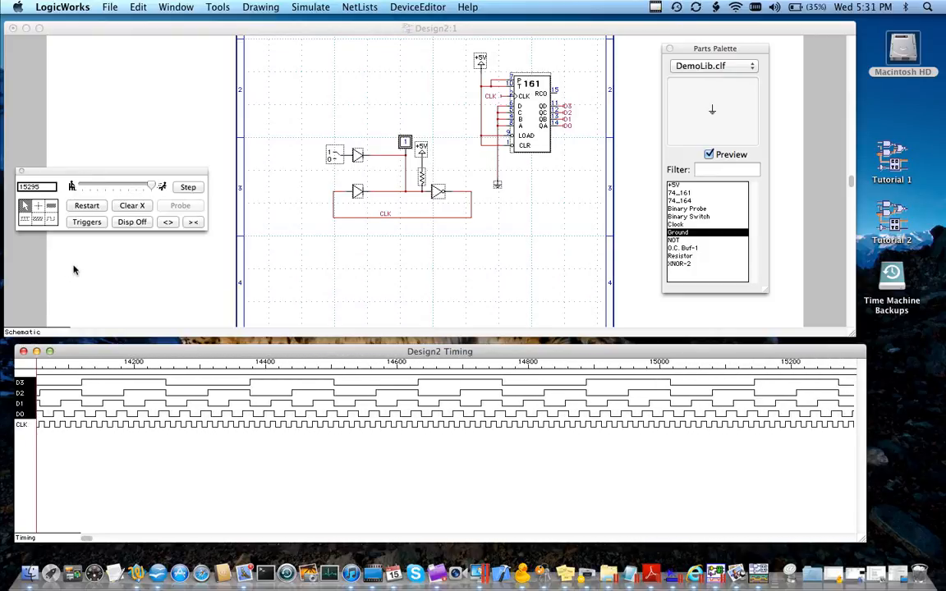
- Set up a simulation trigger that draws a reference line in the timing diagram whenever signal CLK has value 1
click(88, 223)
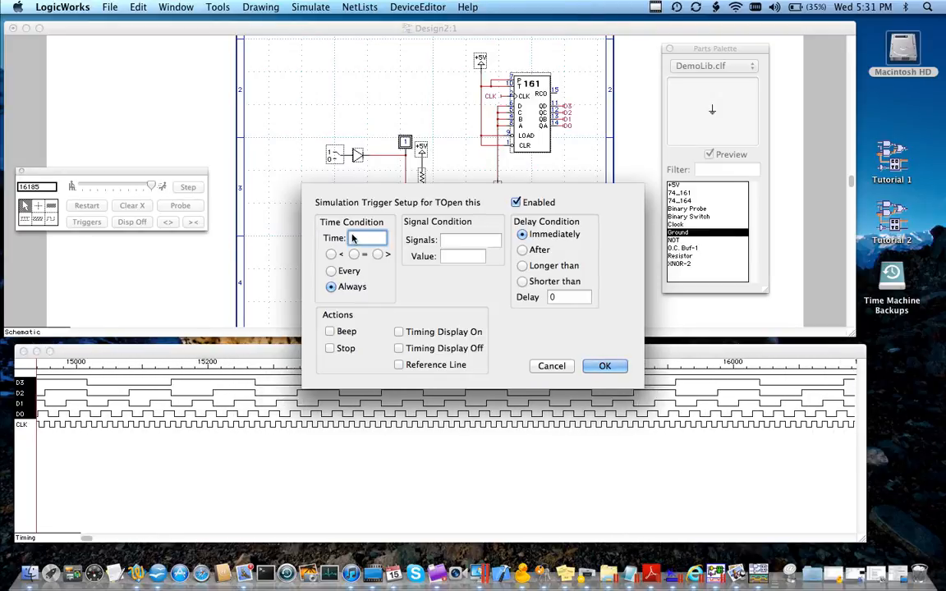
click(462, 240)
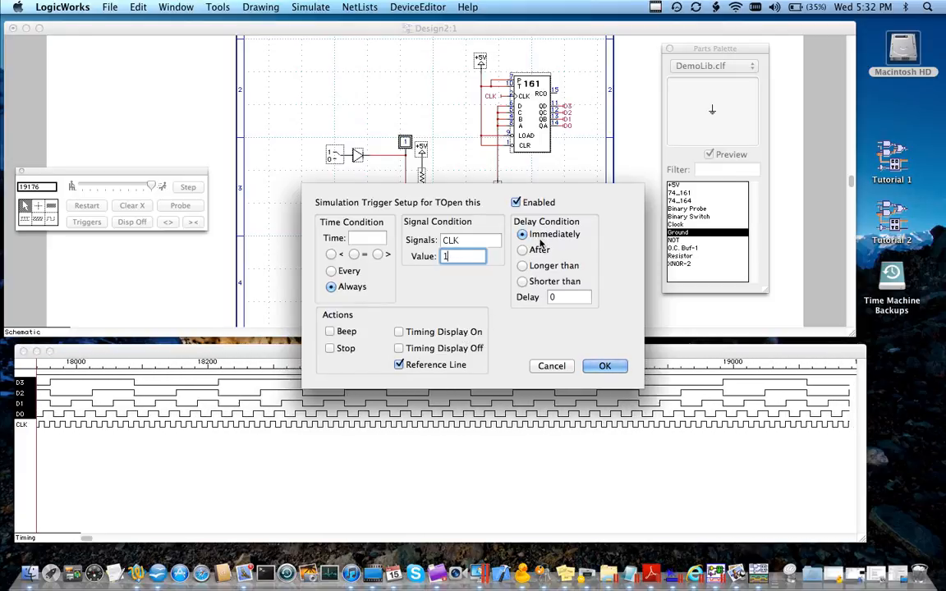
click(605, 367)
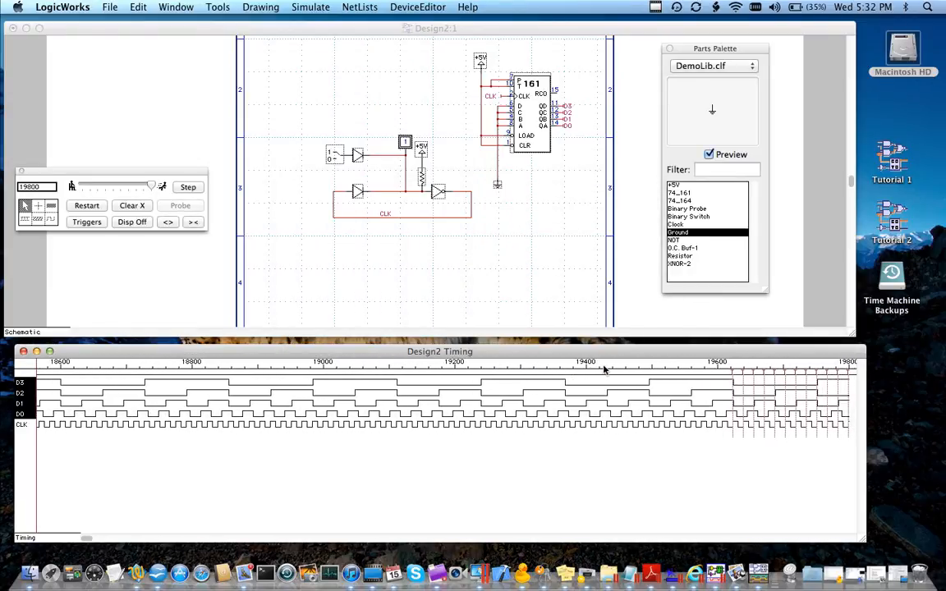